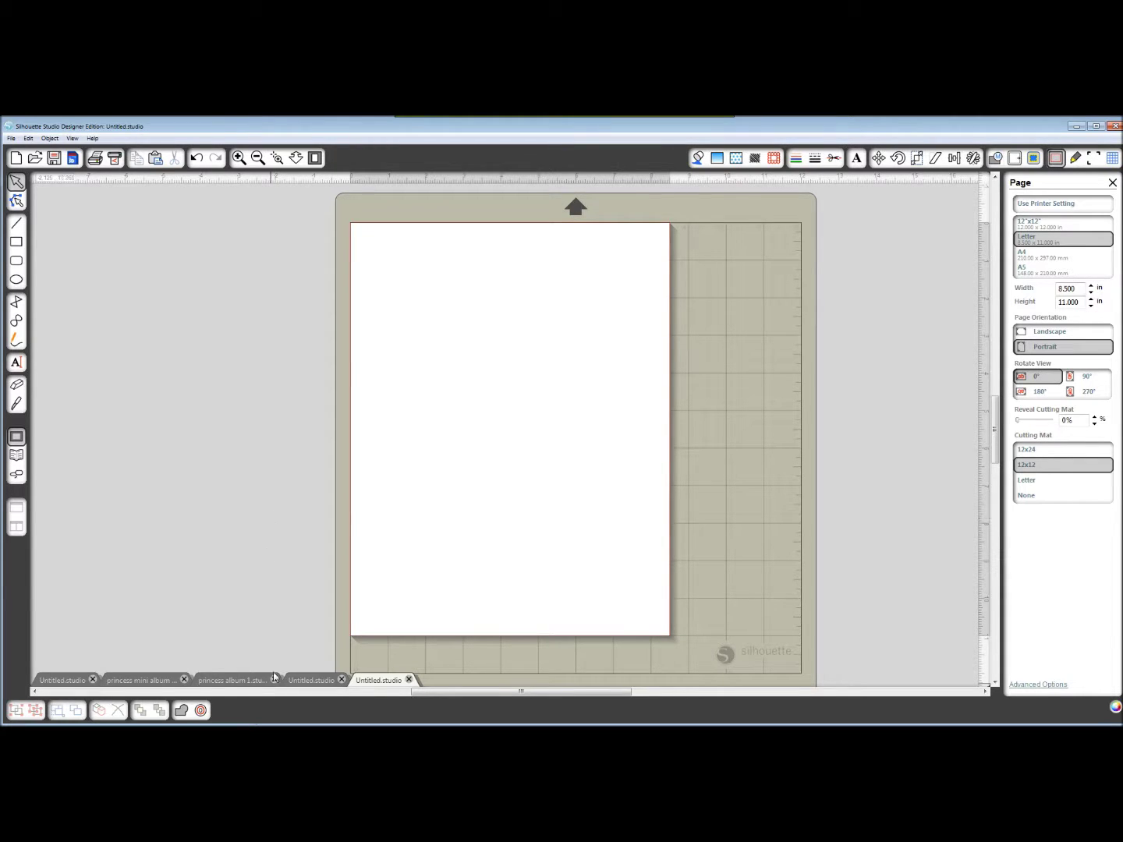
# Hide the browser and Silhouette Studio, then open good_day_cupcake_wraps.pdf from the SNF folder
pyautogui.hotkey('alt', 'Tab')
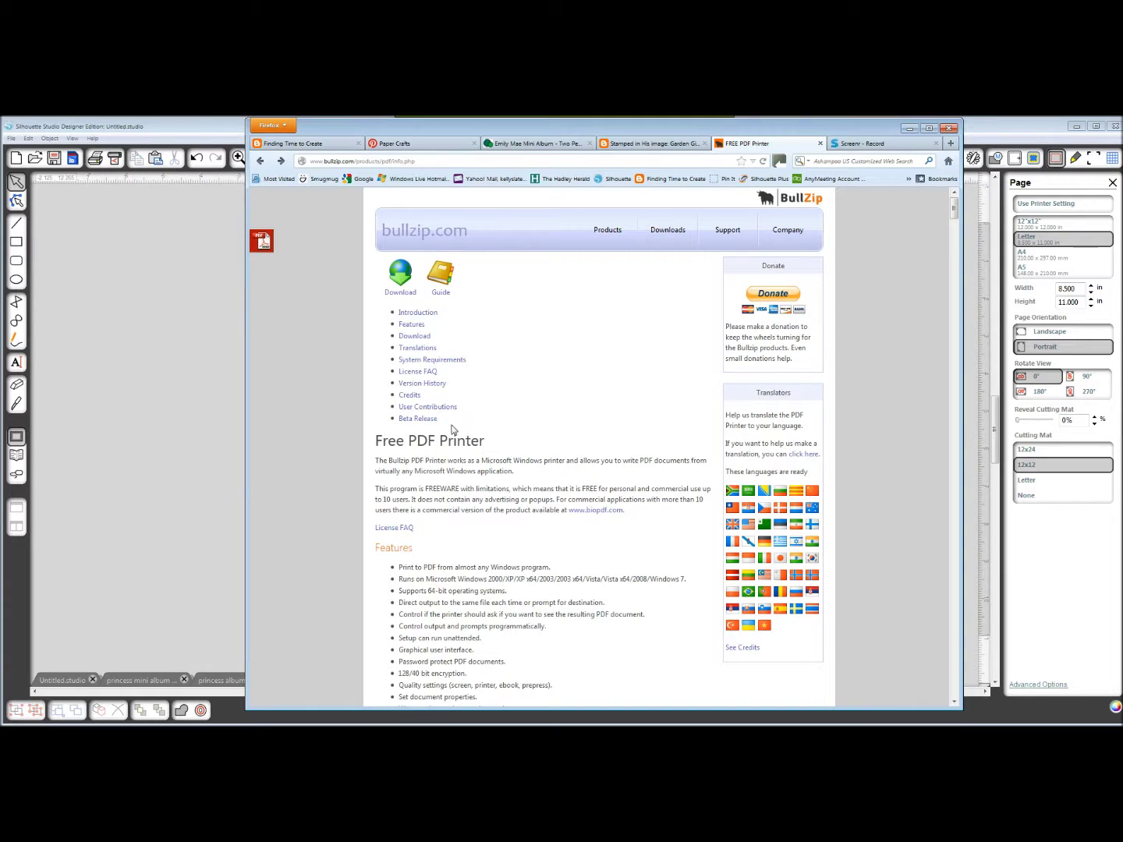
pyautogui.click(910, 129)
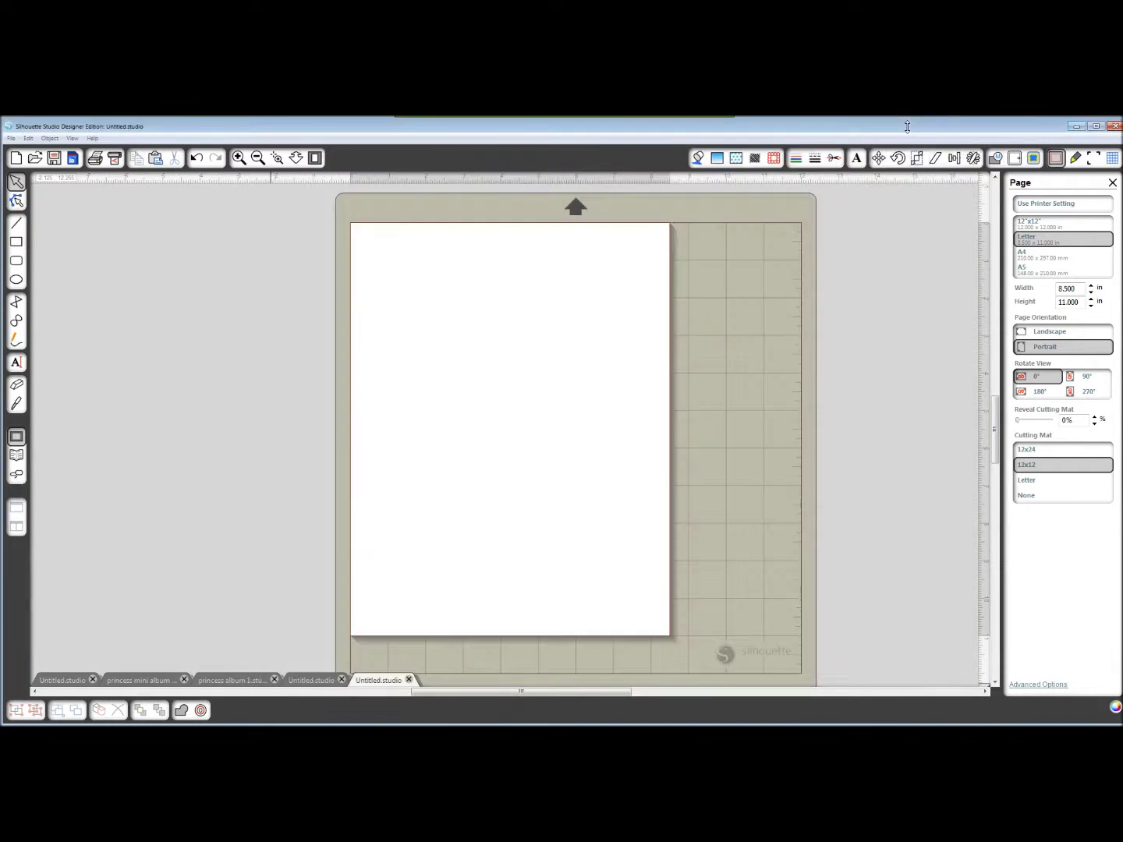
pyautogui.click(1075, 128)
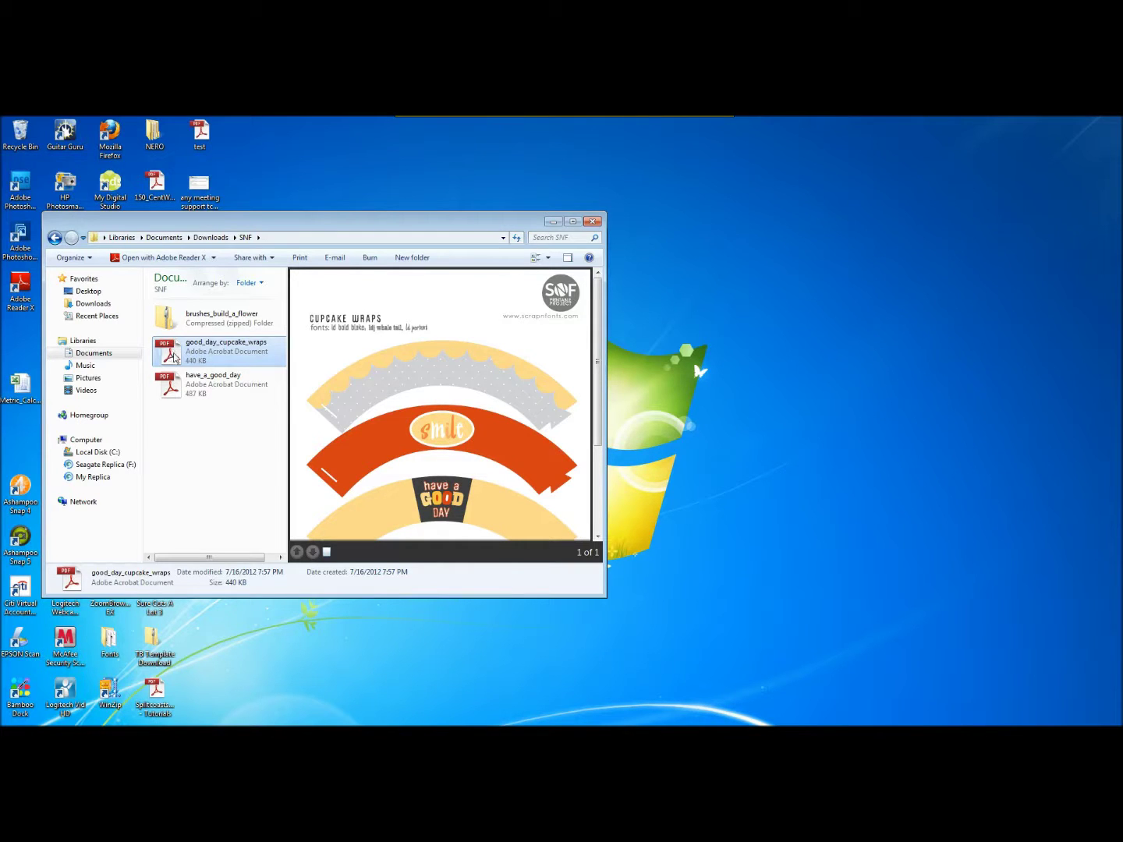
pyautogui.doubleClick(176, 356)
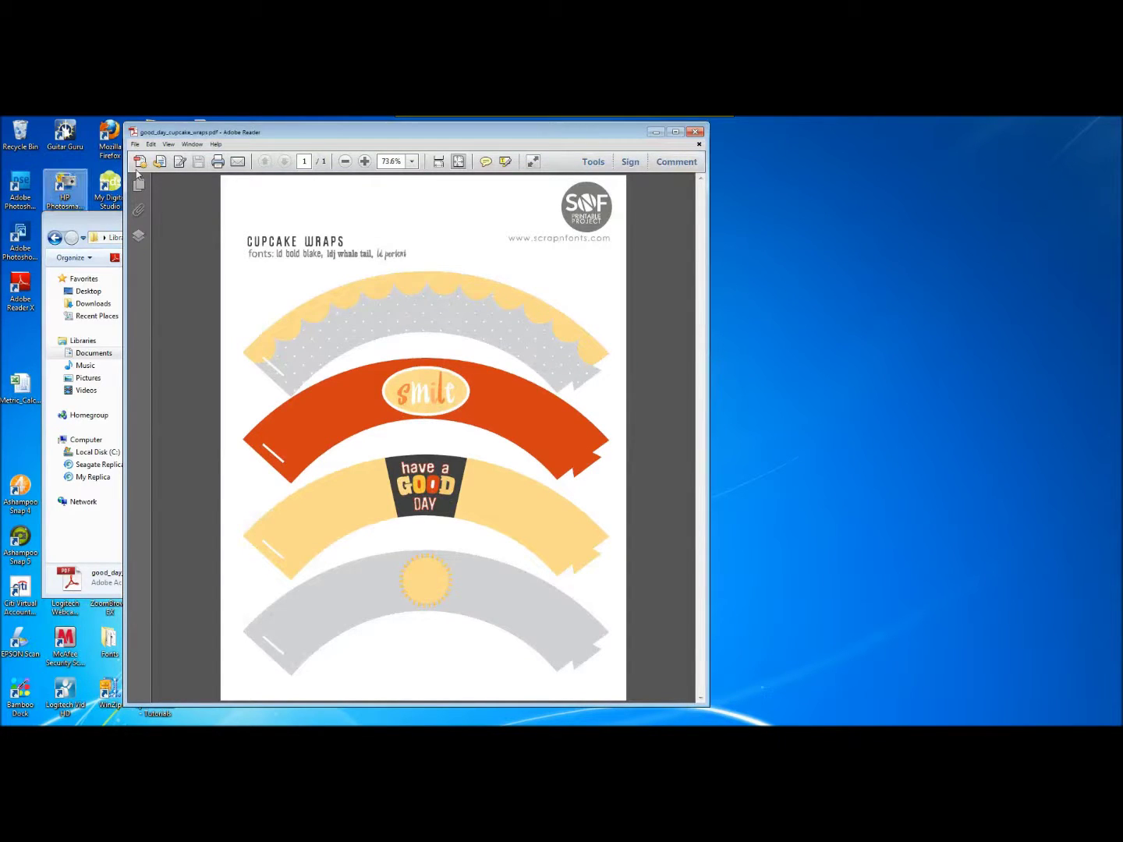
# Print the cupcake wraps PDF to the Bullzip PDF Printer
pyautogui.click(218, 162)
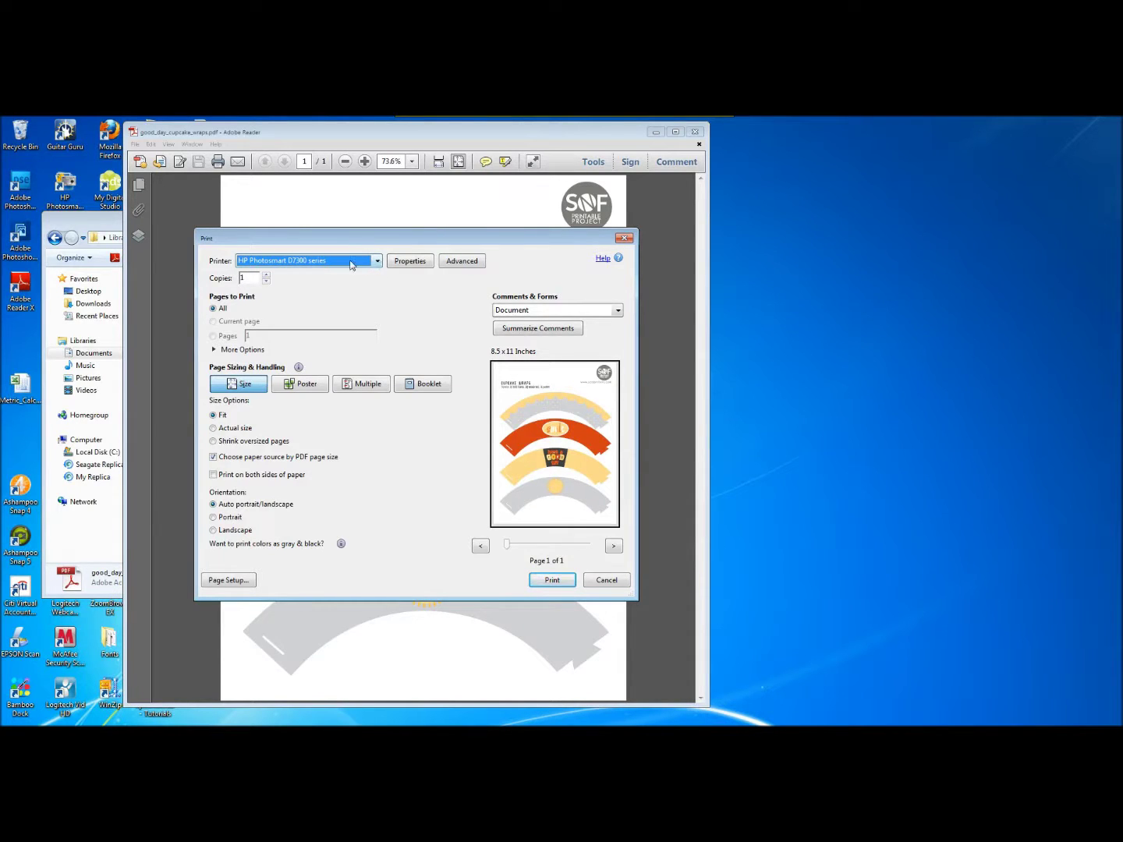
pyautogui.click(377, 262)
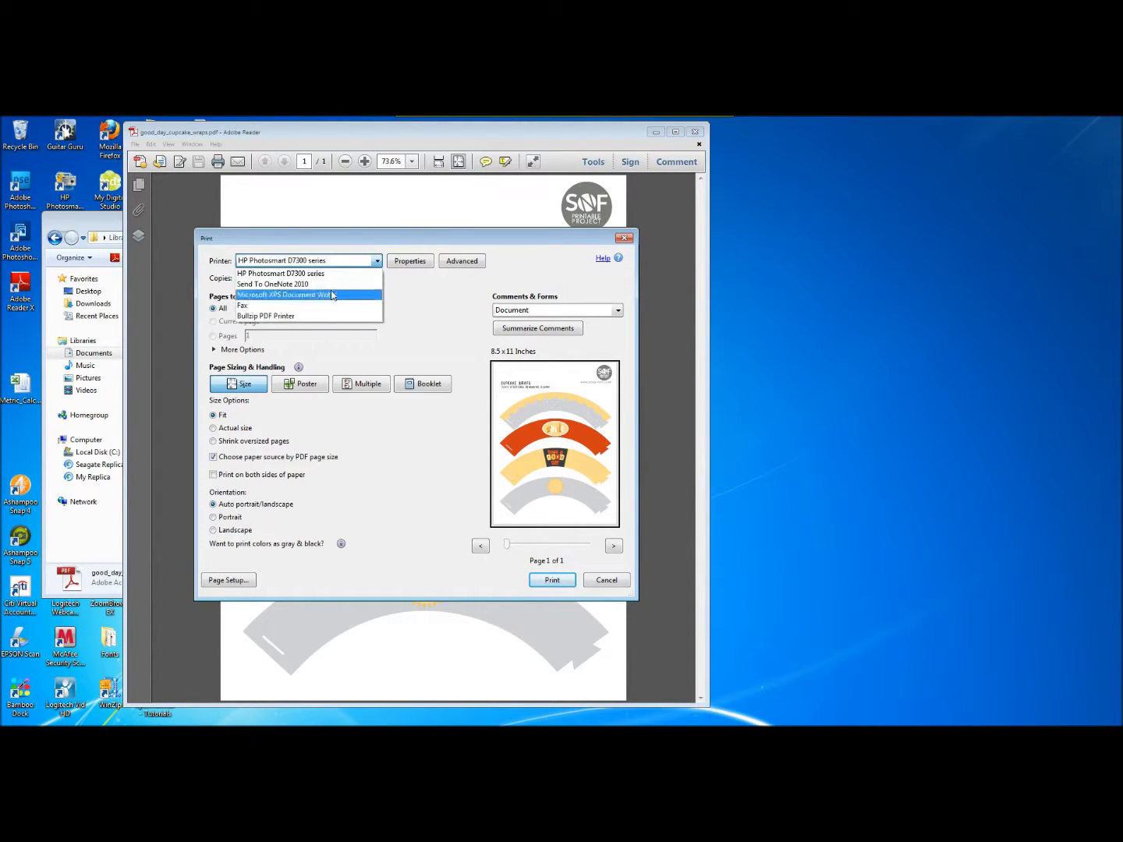
pyautogui.click(275, 317)
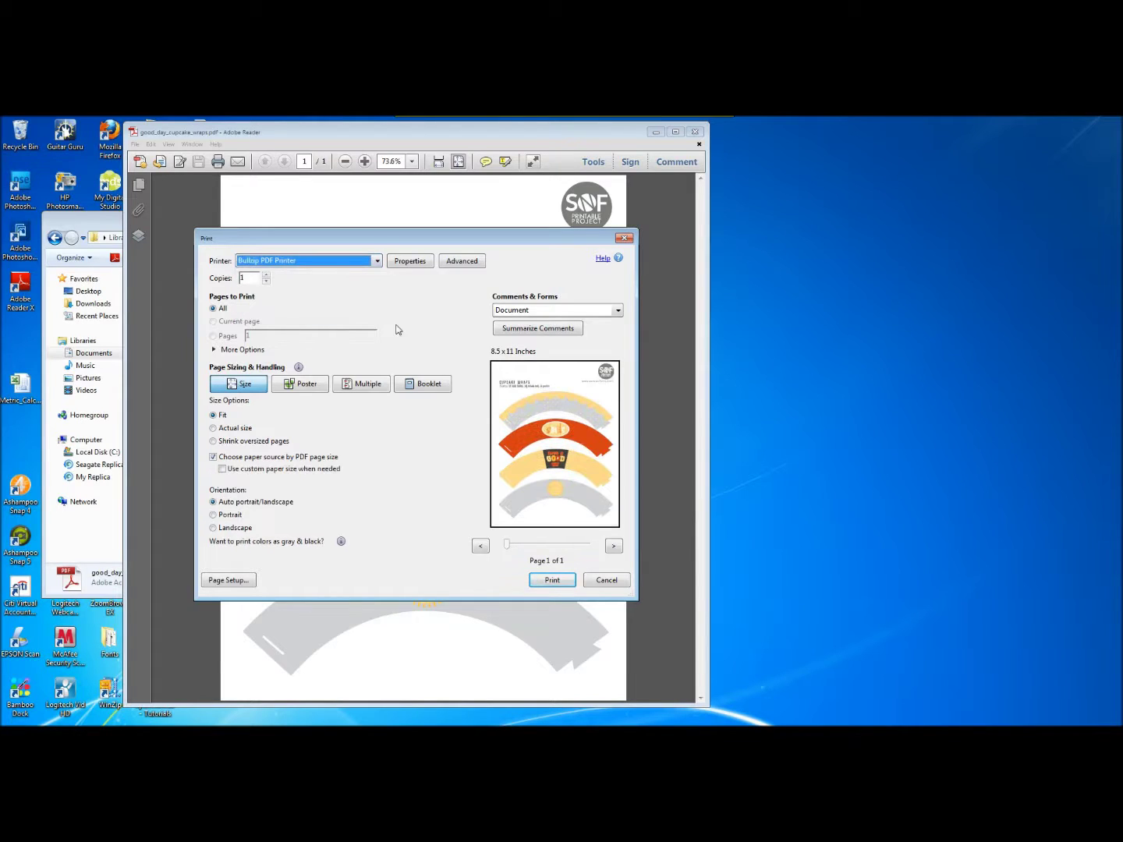
pyautogui.click(544, 586)
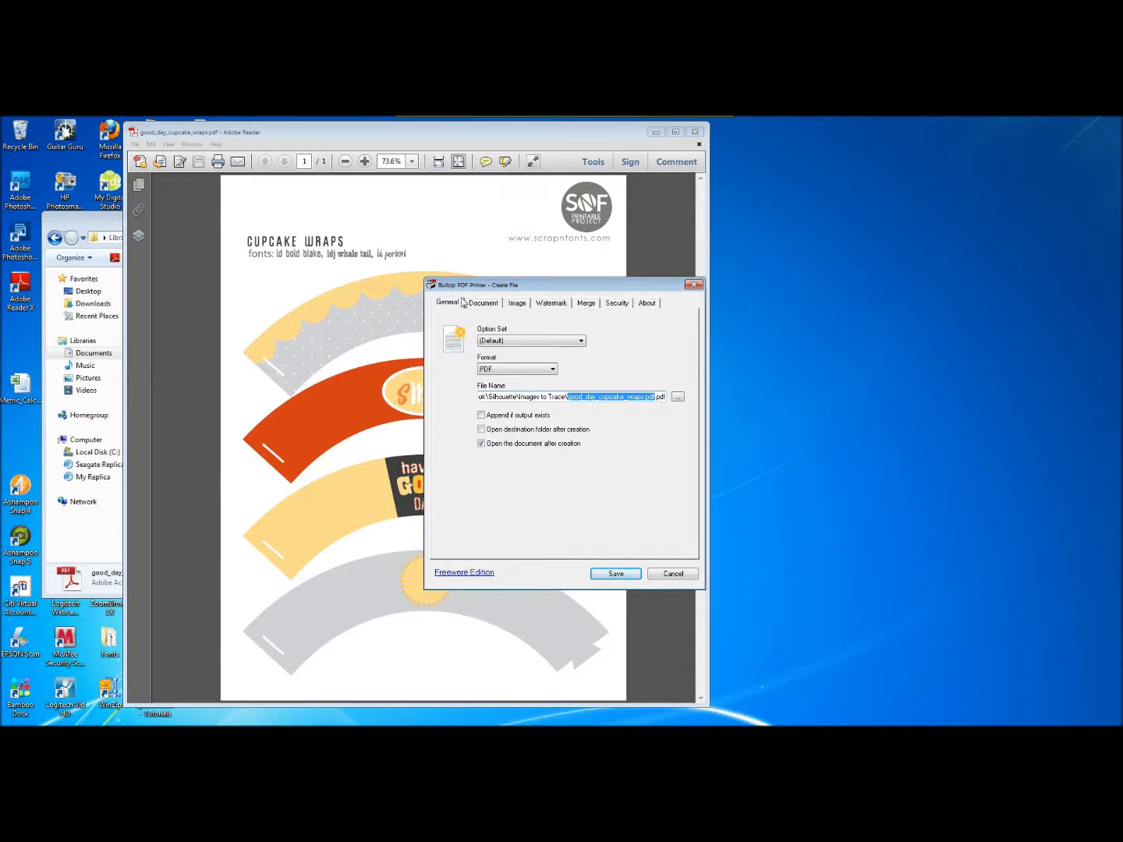
# Set the Bullzip output format to PNG and browse for the save location
pyautogui.click(552, 368)
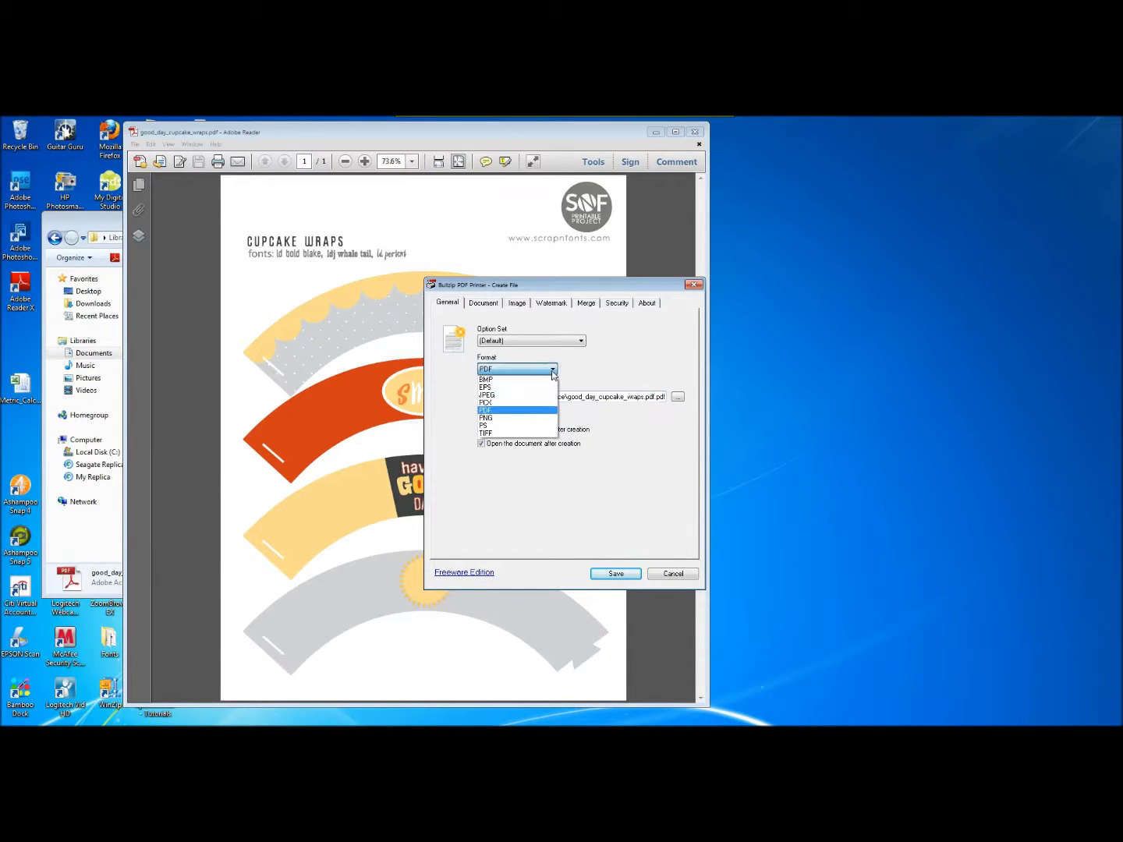
pyautogui.click(489, 418)
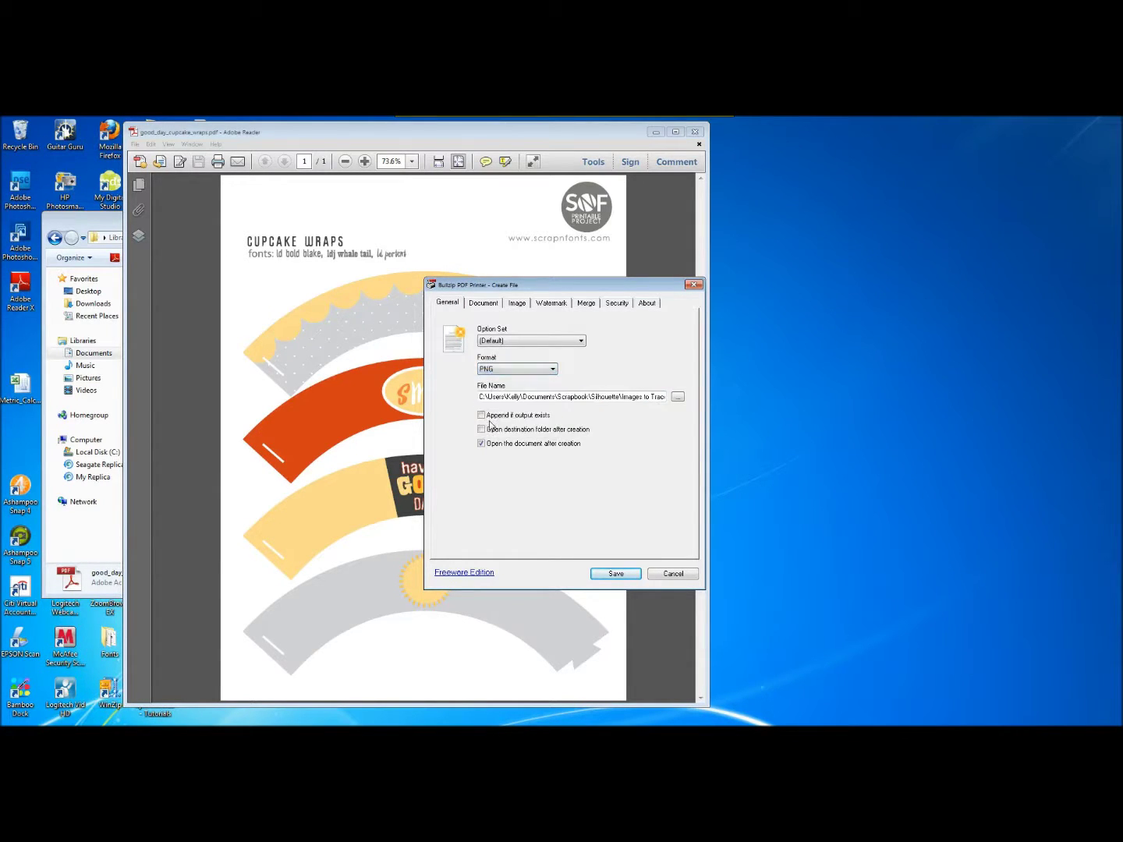
pyautogui.click(677, 398)
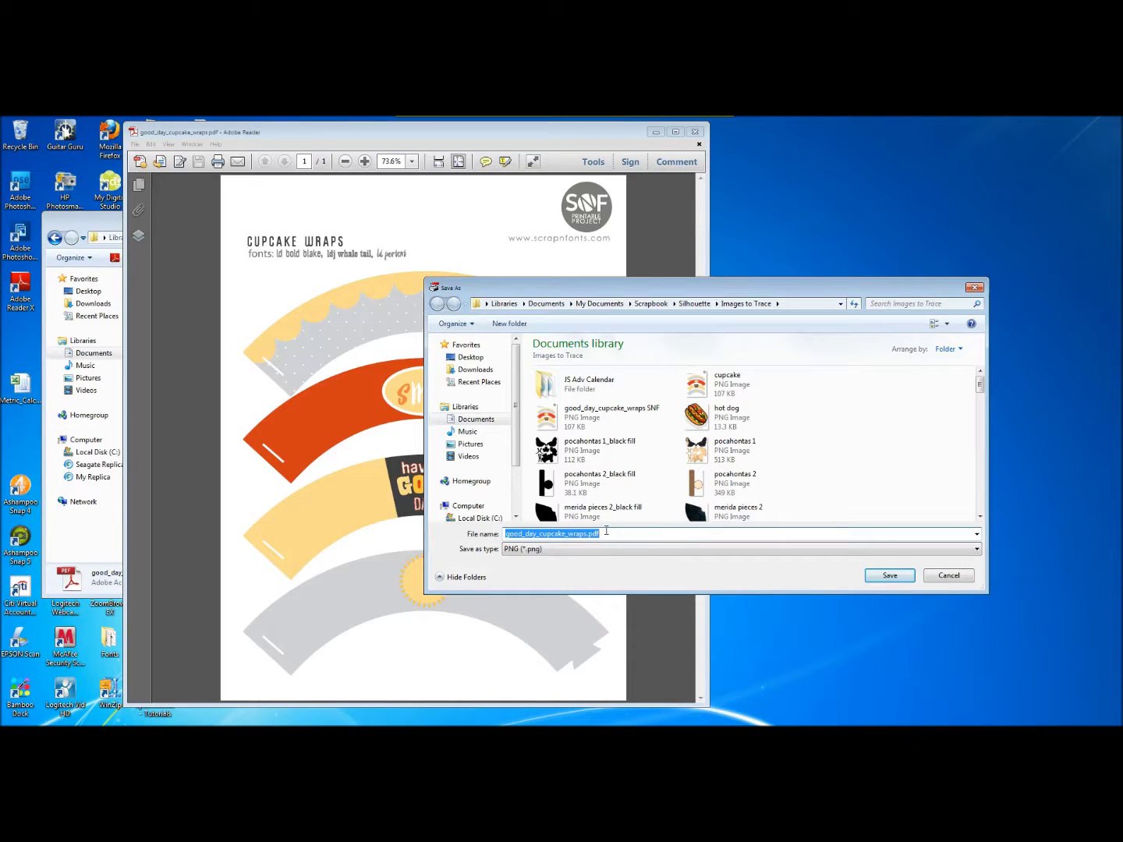
# Save the output as cupcake.png in Images to Trace, overwriting the existing file
pyautogui.write('cup')
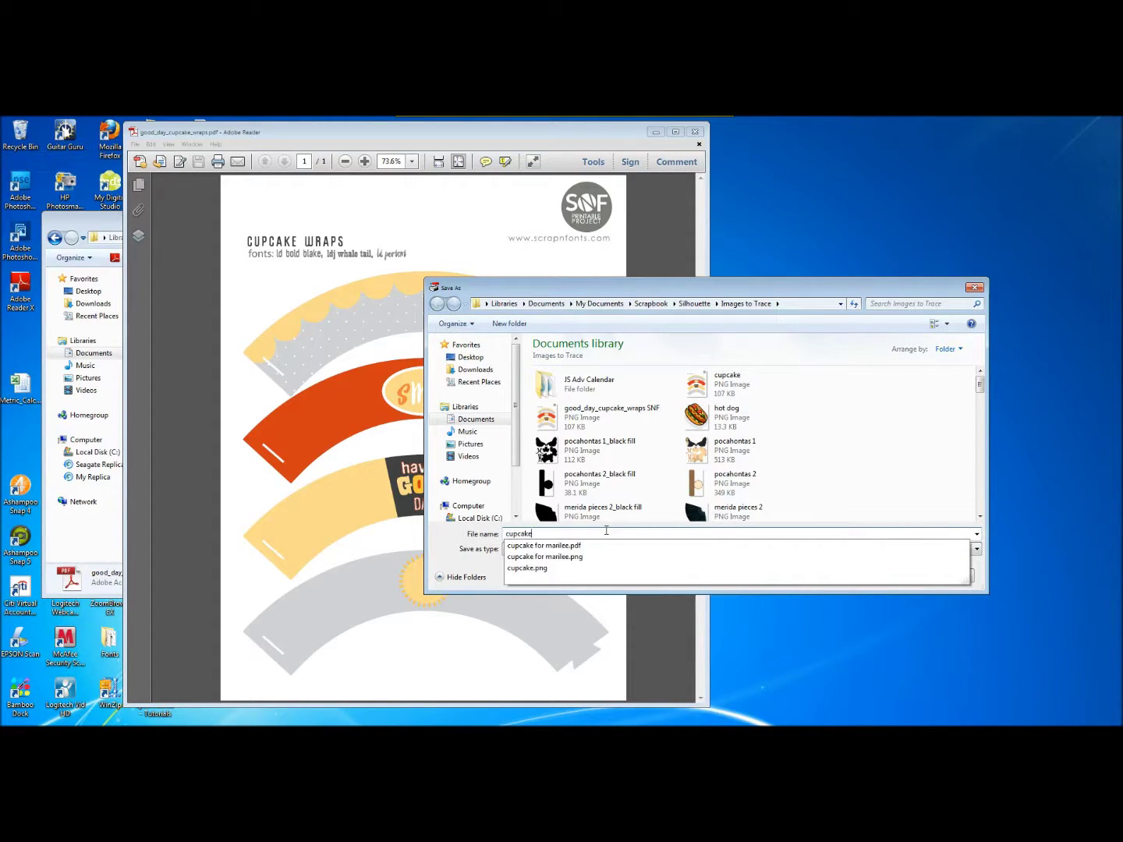
pyautogui.write('cake')
pyautogui.press('Return')
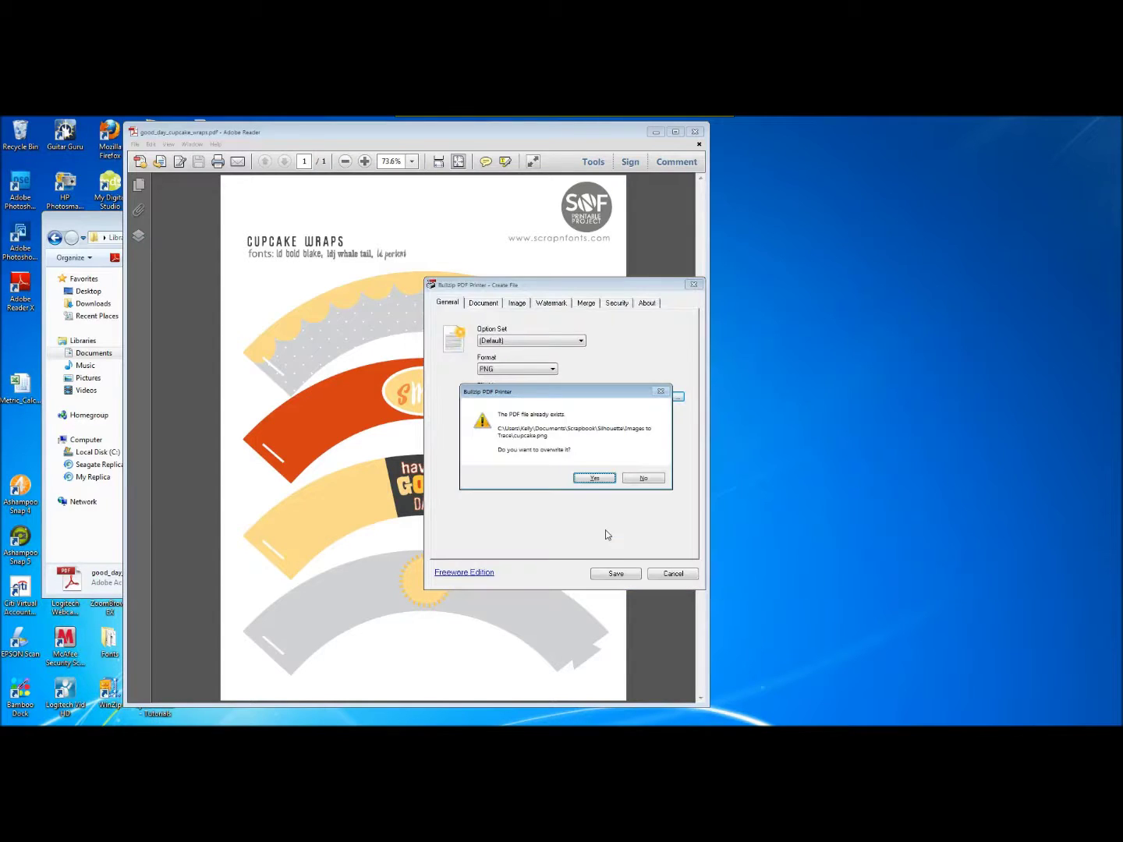
pyautogui.click(592, 478)
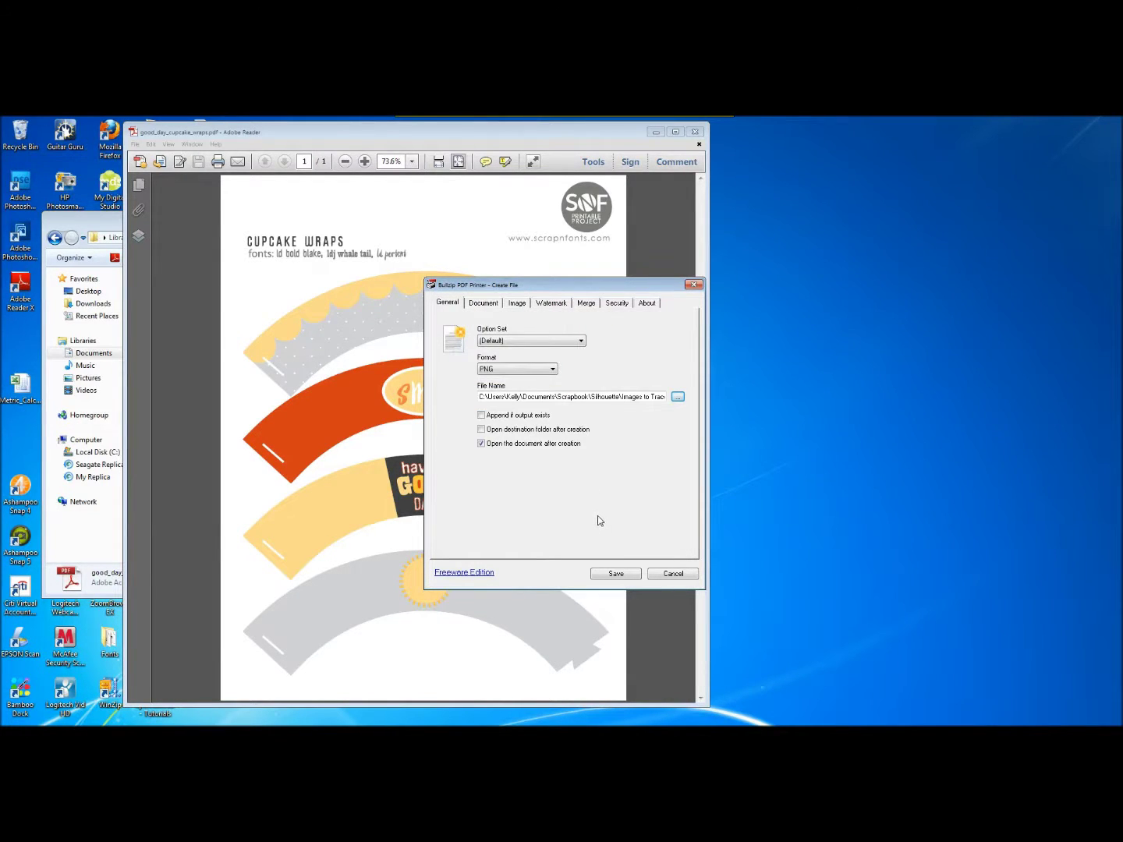
pyautogui.click(609, 574)
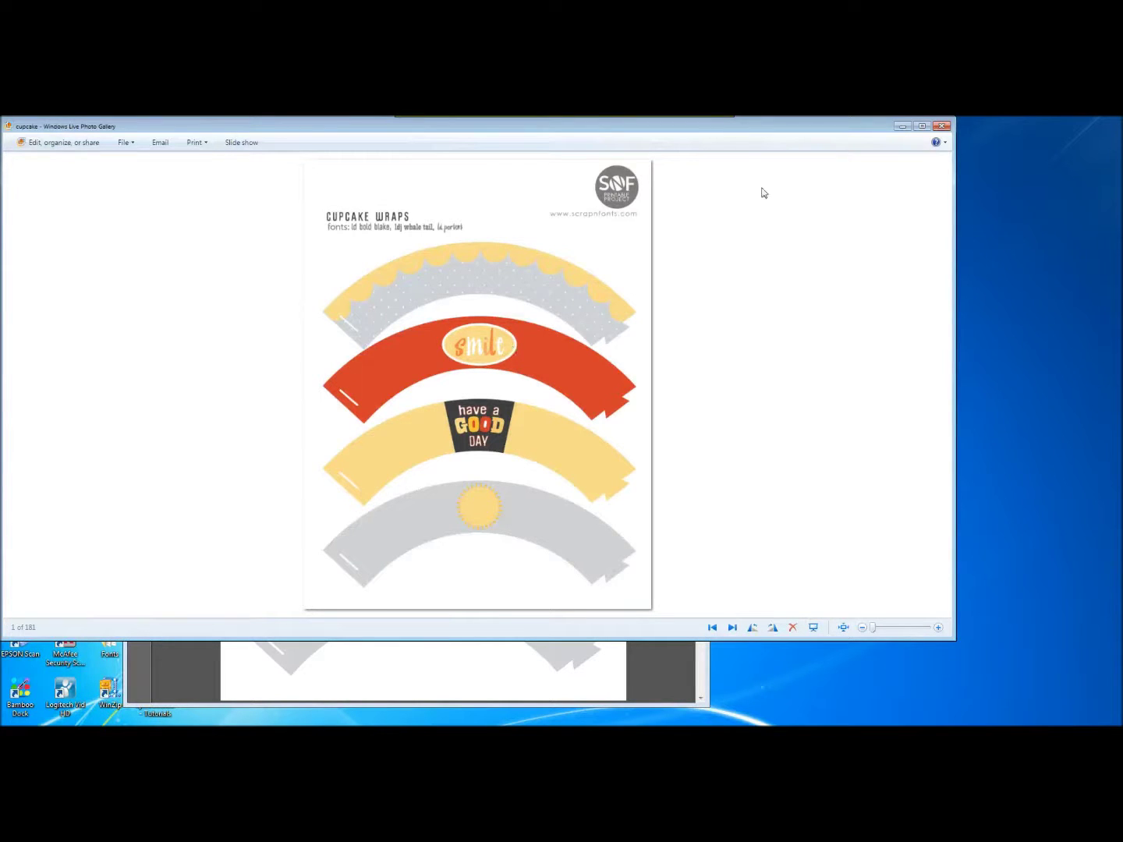
# Close the cupcake.png preview in Photo Gallery and the PDF in Adobe Reader
pyautogui.click(942, 127)
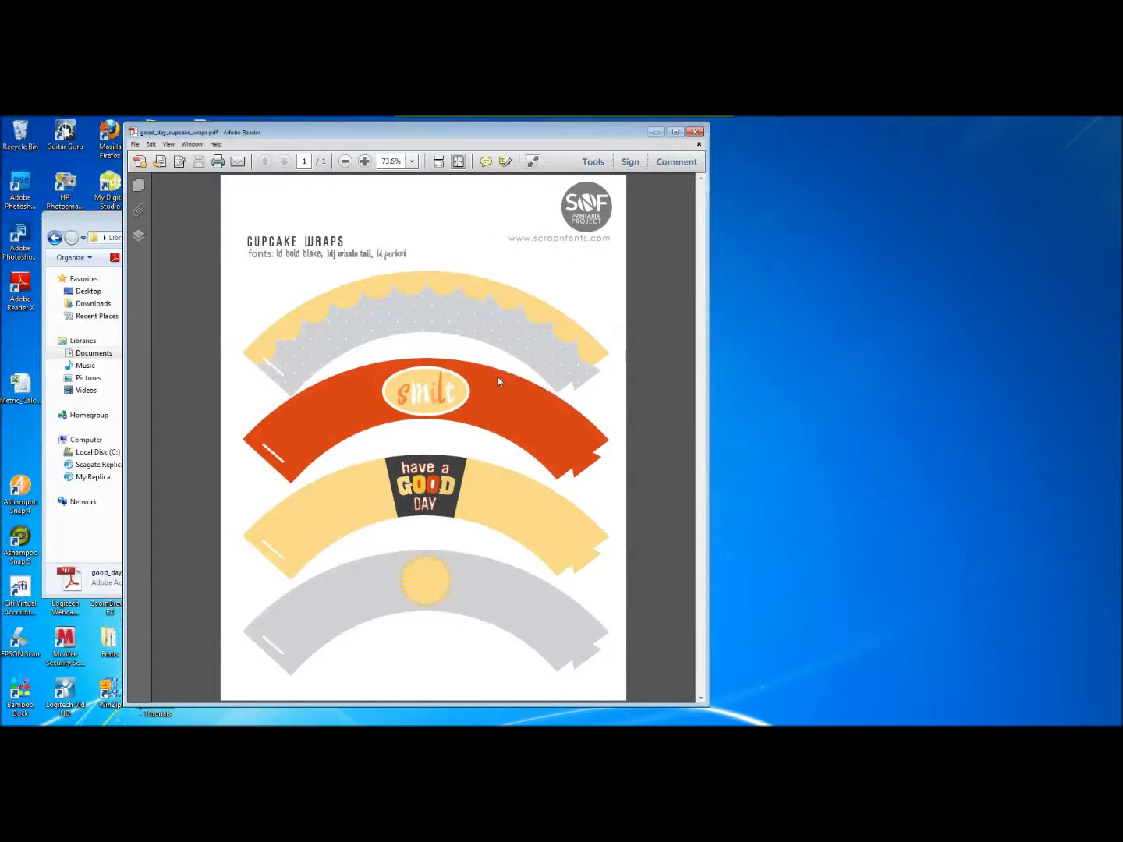
pyautogui.click(697, 135)
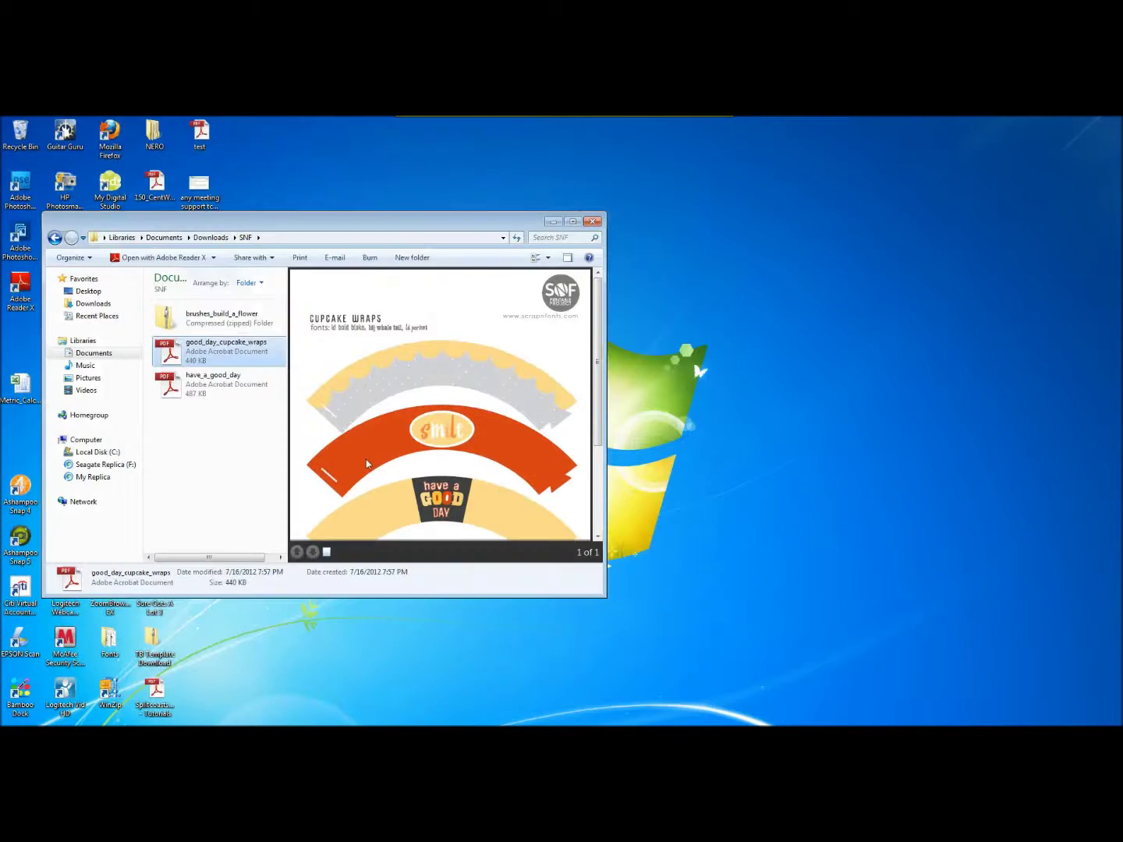
# Open cupcake.png in Silhouette Studio with the file type filter set to All Files
pyautogui.click(700, 372)
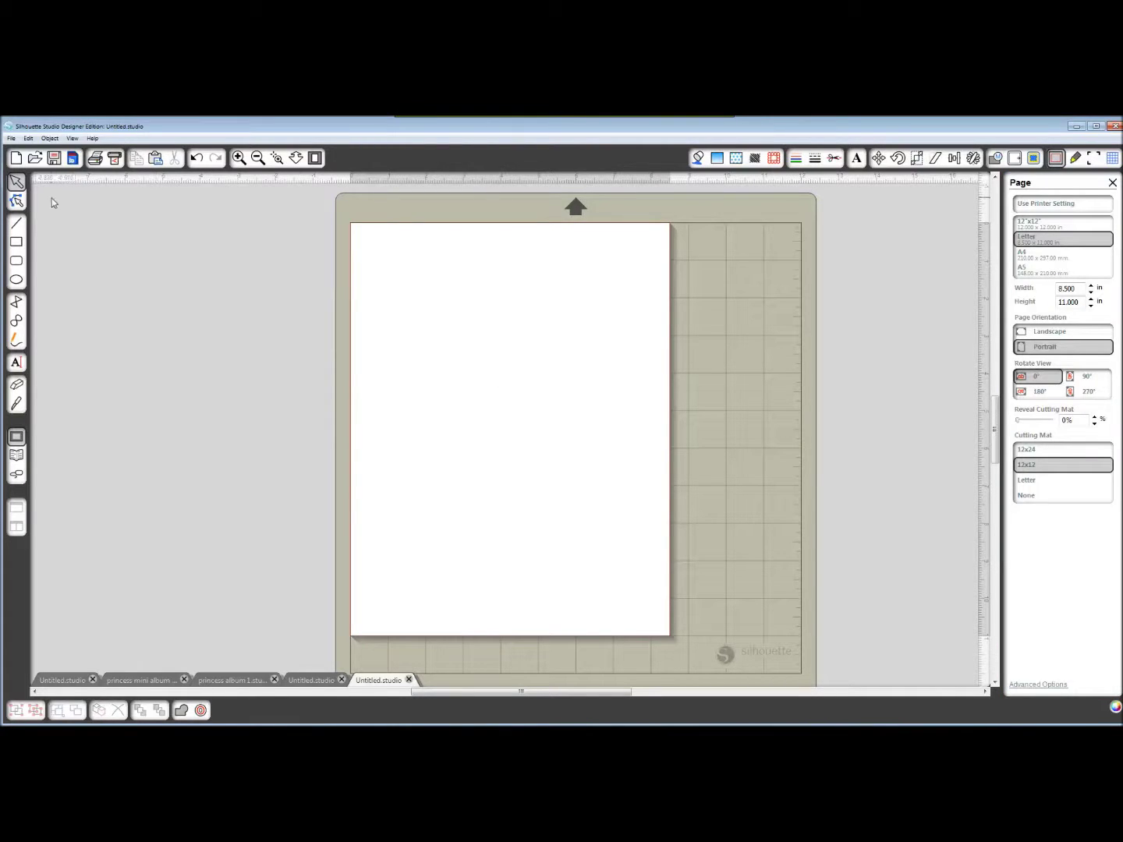
pyautogui.click(35, 159)
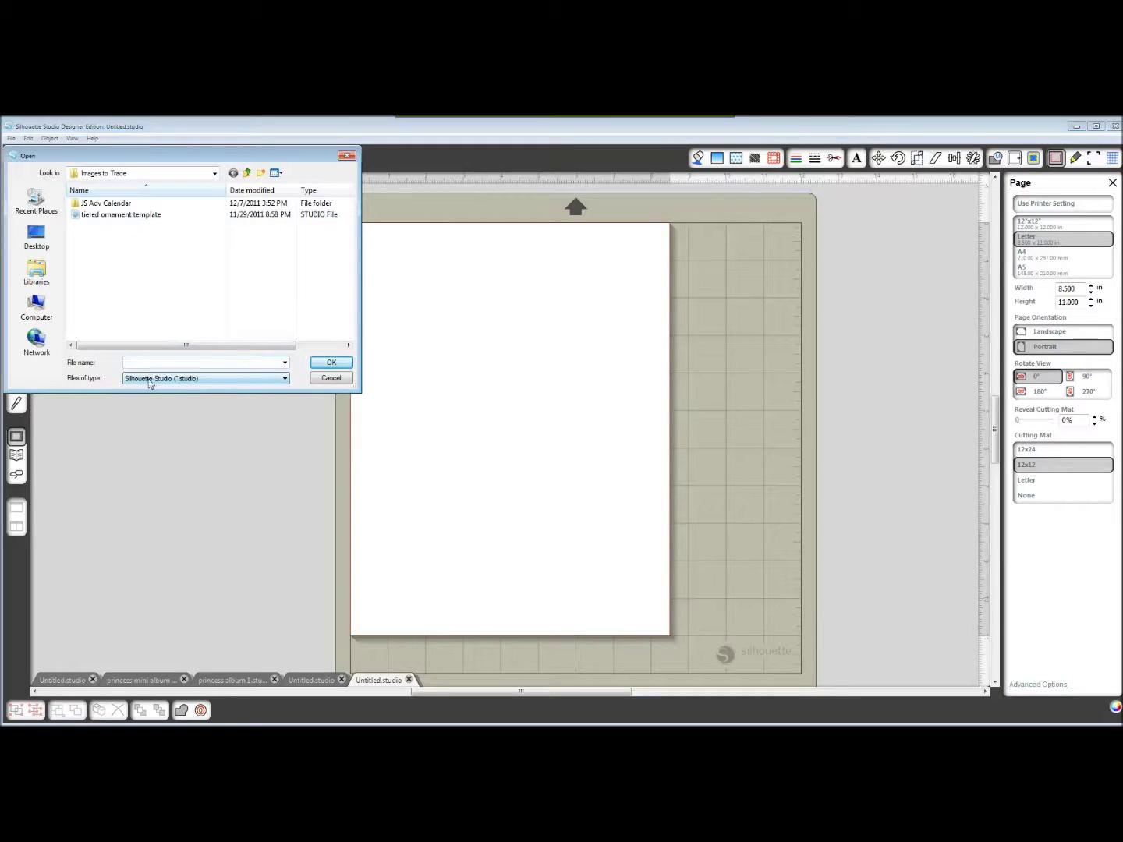
pyautogui.click(285, 378)
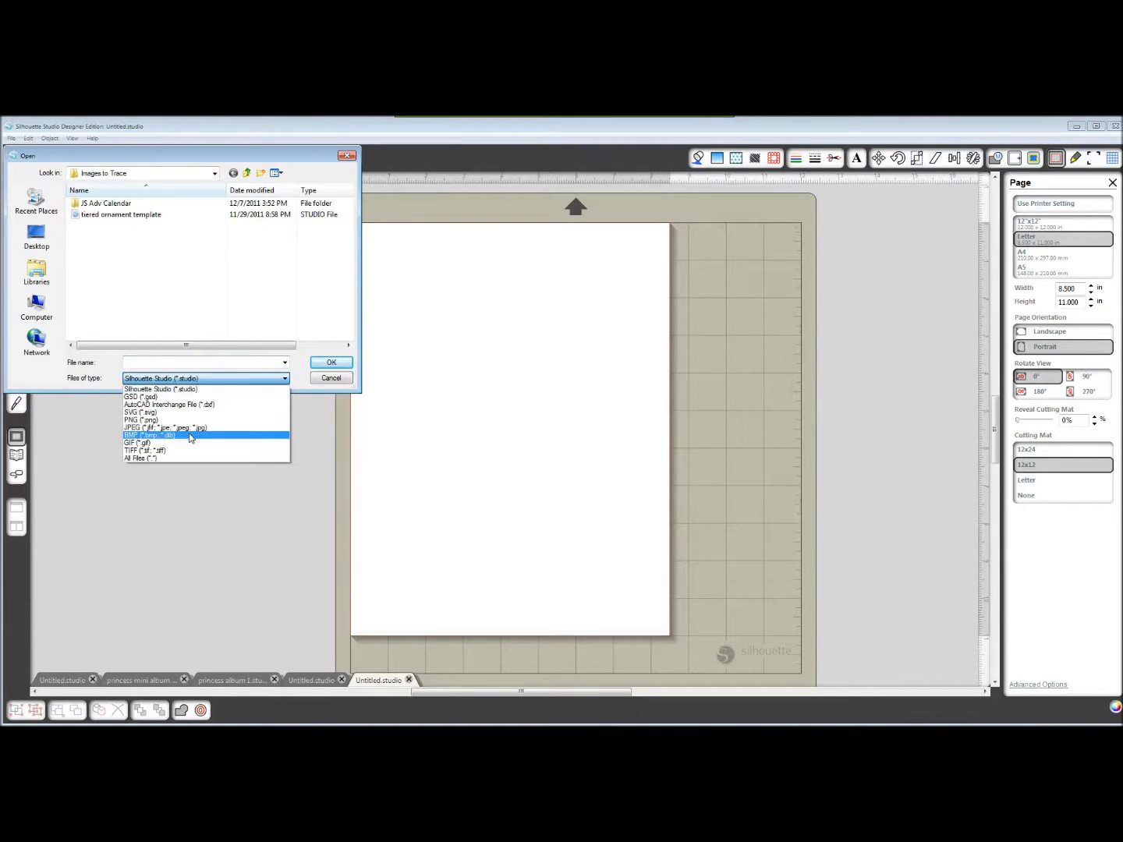
pyautogui.click(140, 458)
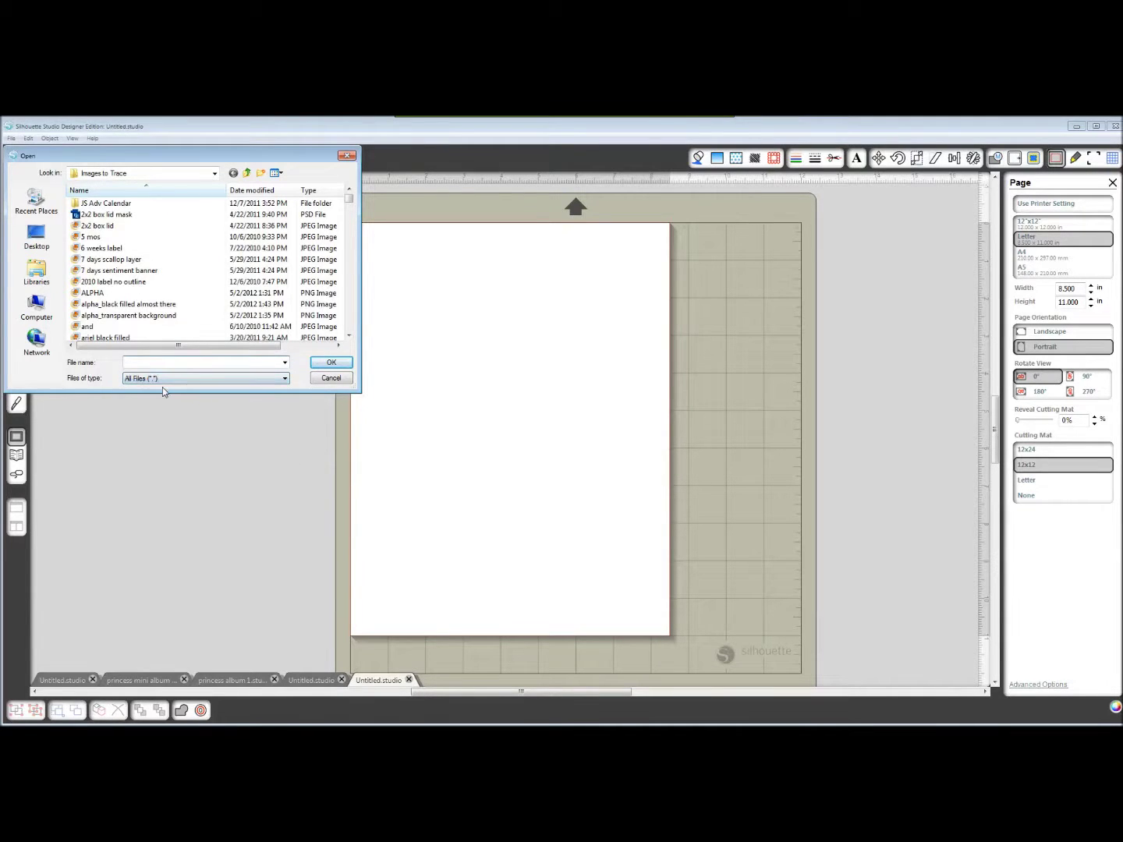
pyautogui.write('cu')
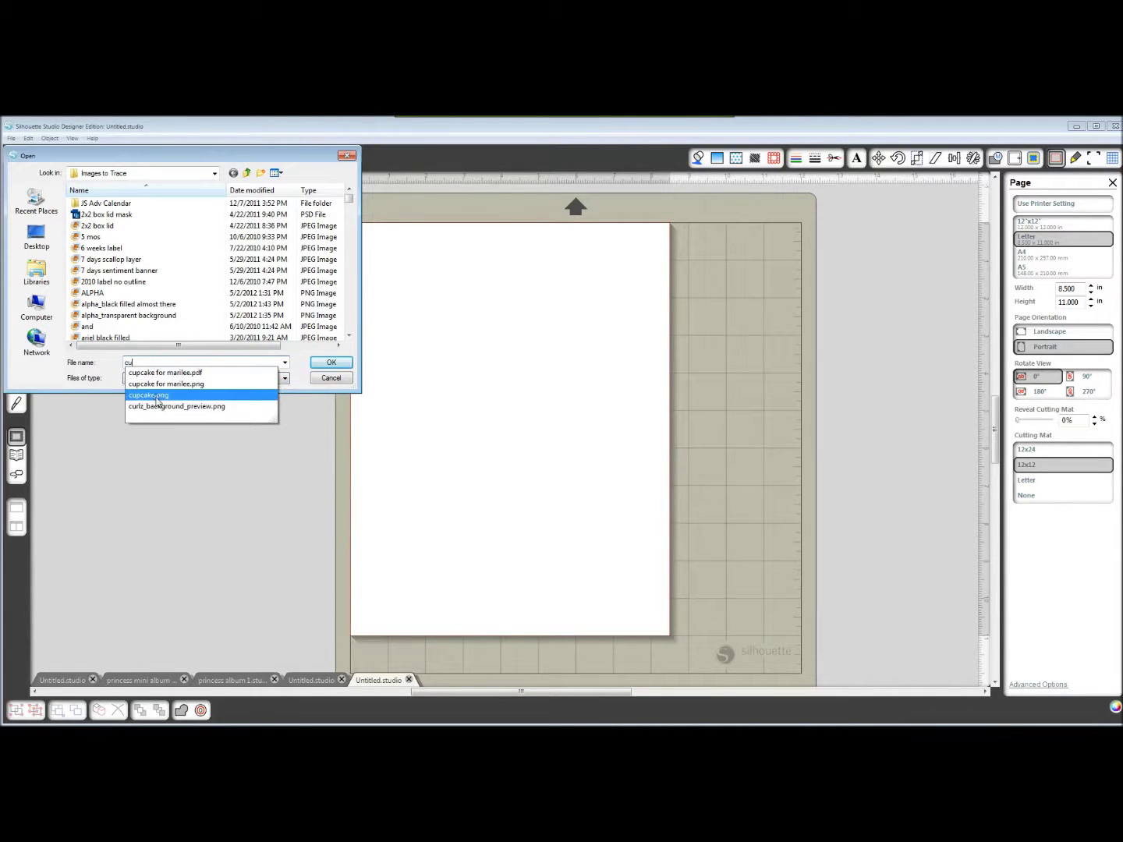
pyautogui.click(160, 396)
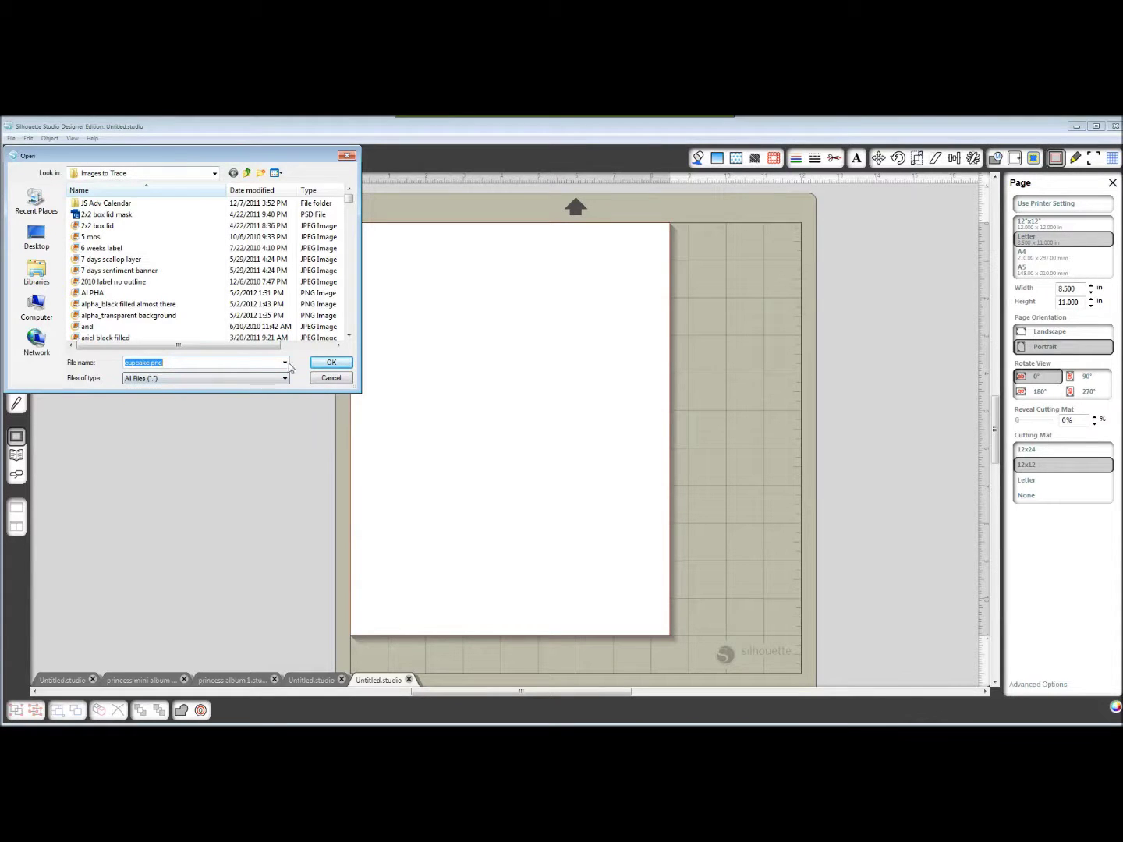
pyautogui.click(323, 365)
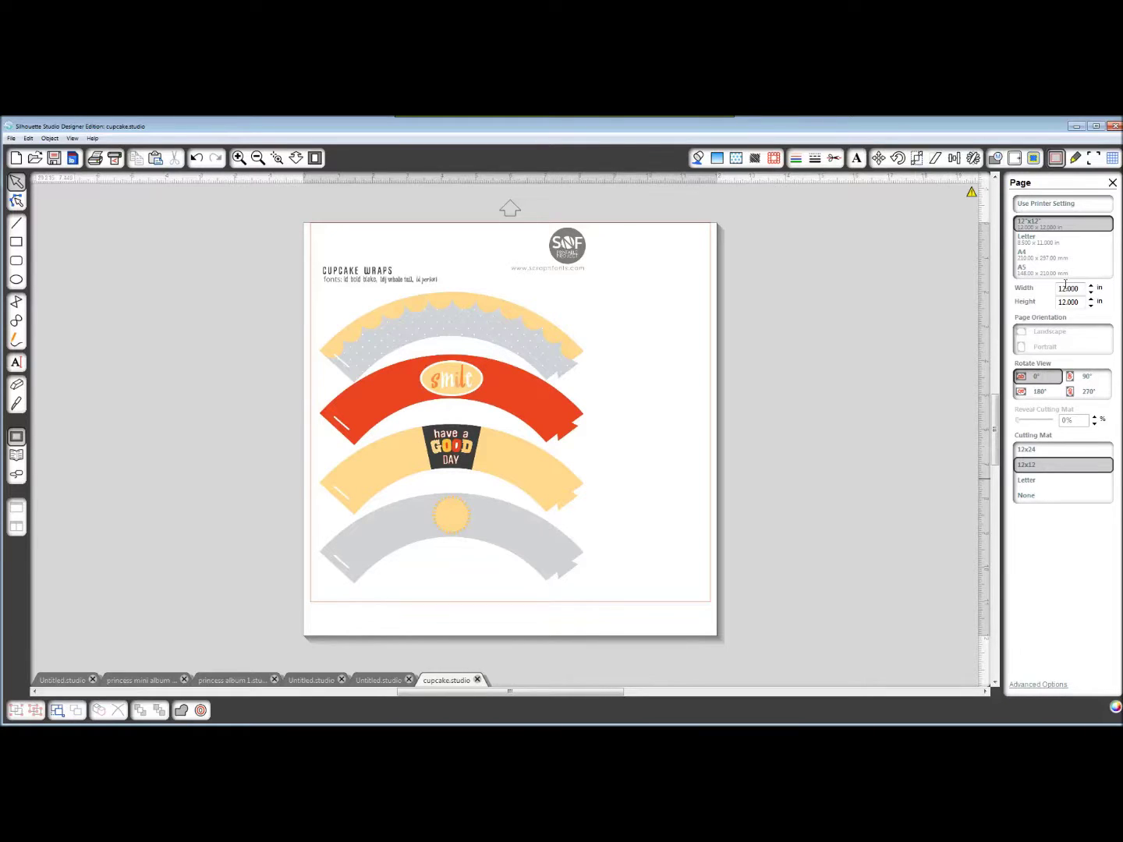
# Set the page to Letter, show the 12x12 cutting mat, and turn on registration marks
pyautogui.click(1027, 239)
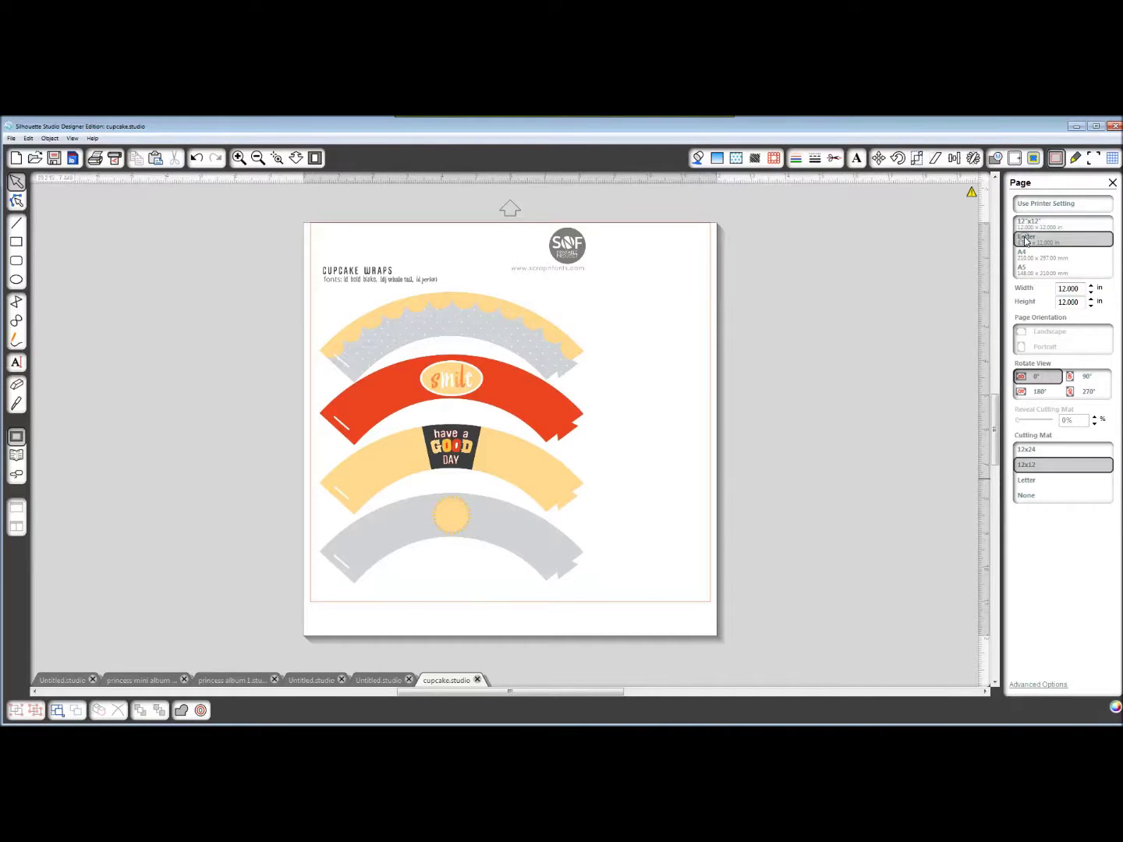
pyautogui.click(1028, 465)
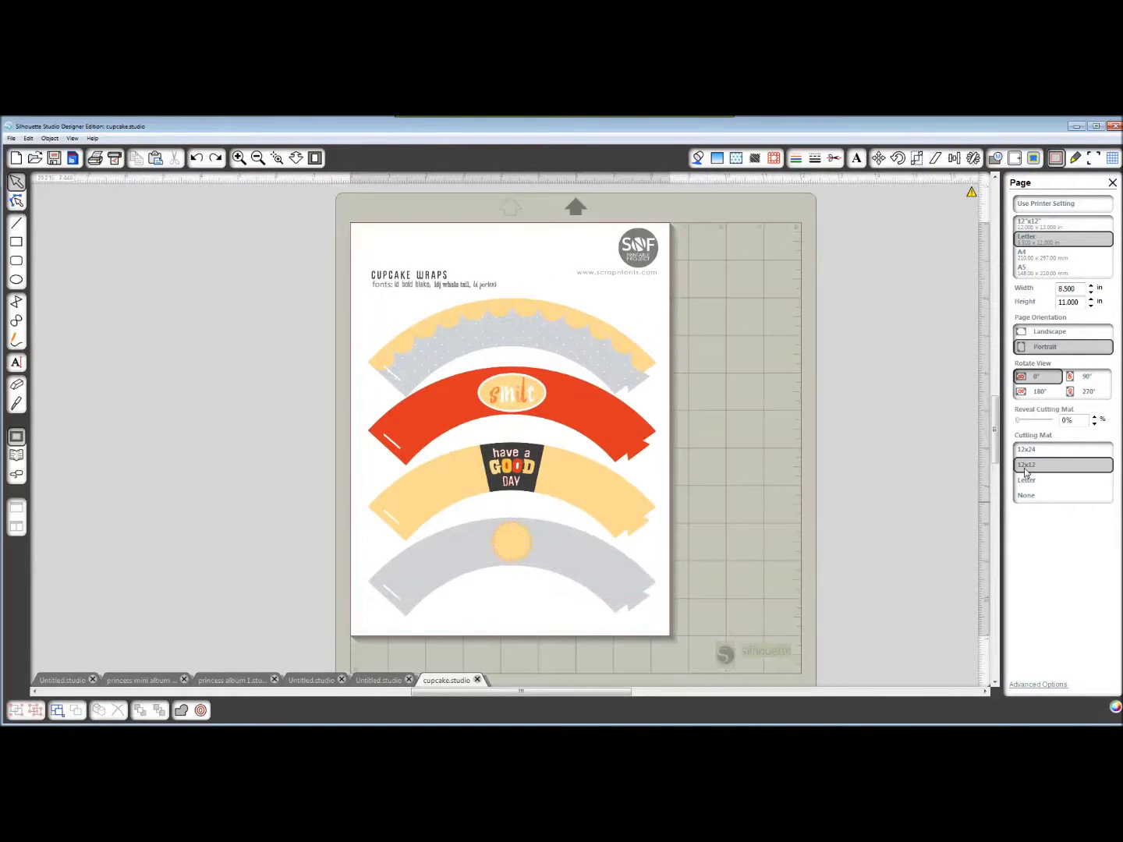
pyautogui.click(1092, 157)
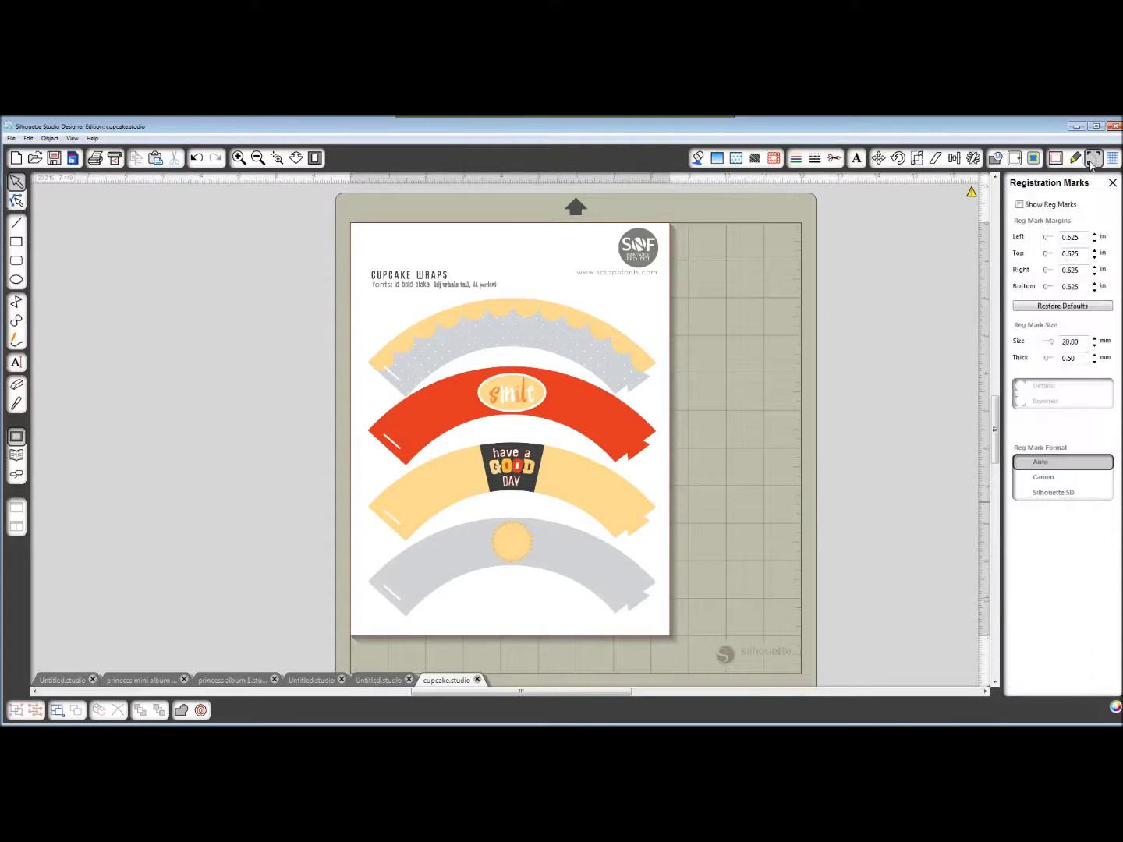
pyautogui.click(1020, 204)
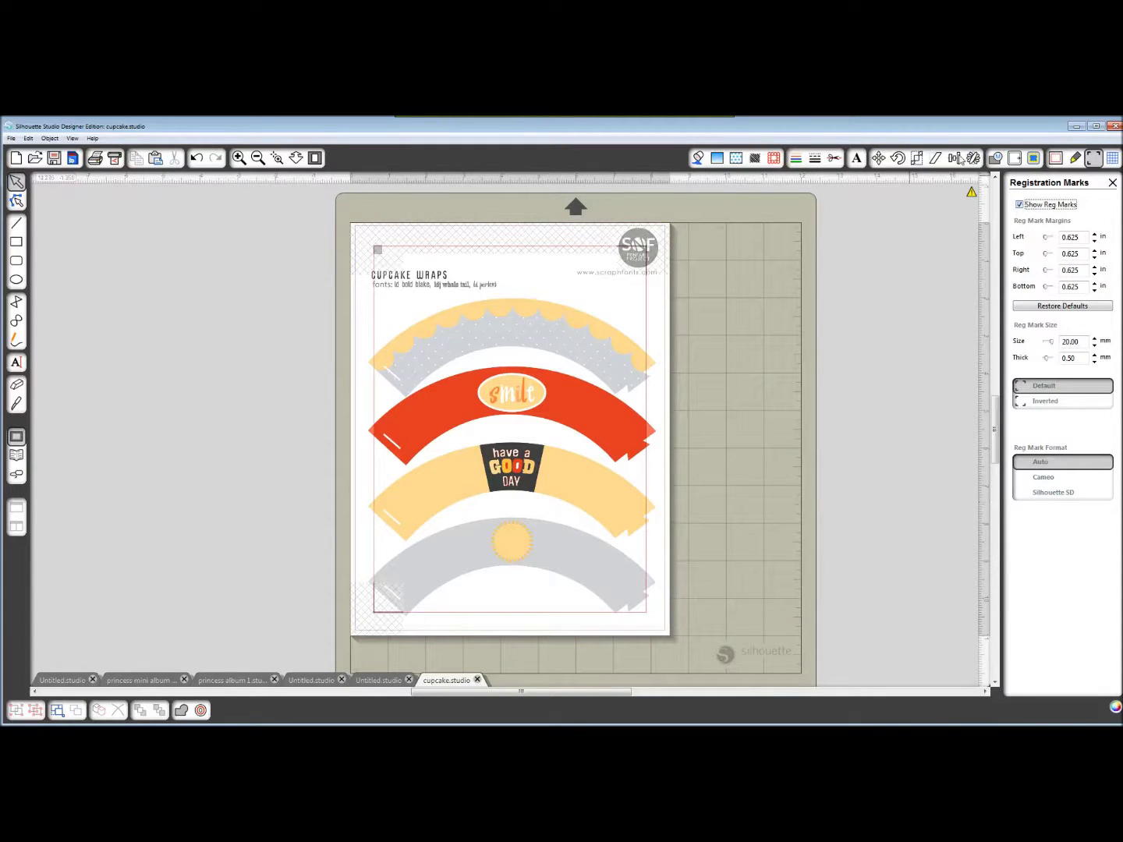
pyautogui.click(1033, 159)
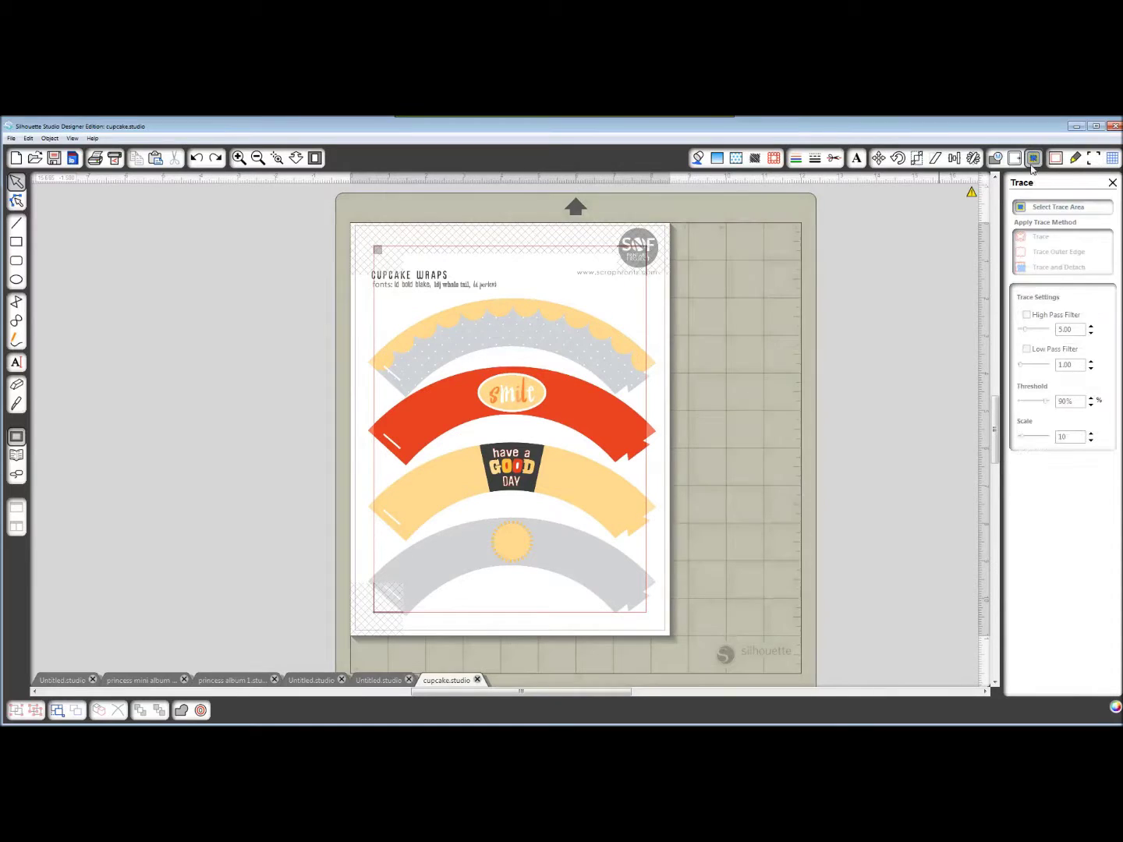
# Trace the four wraps' area with High Pass Filter off and 88% threshold, using Trace and Detach
pyautogui.click(1043, 209)
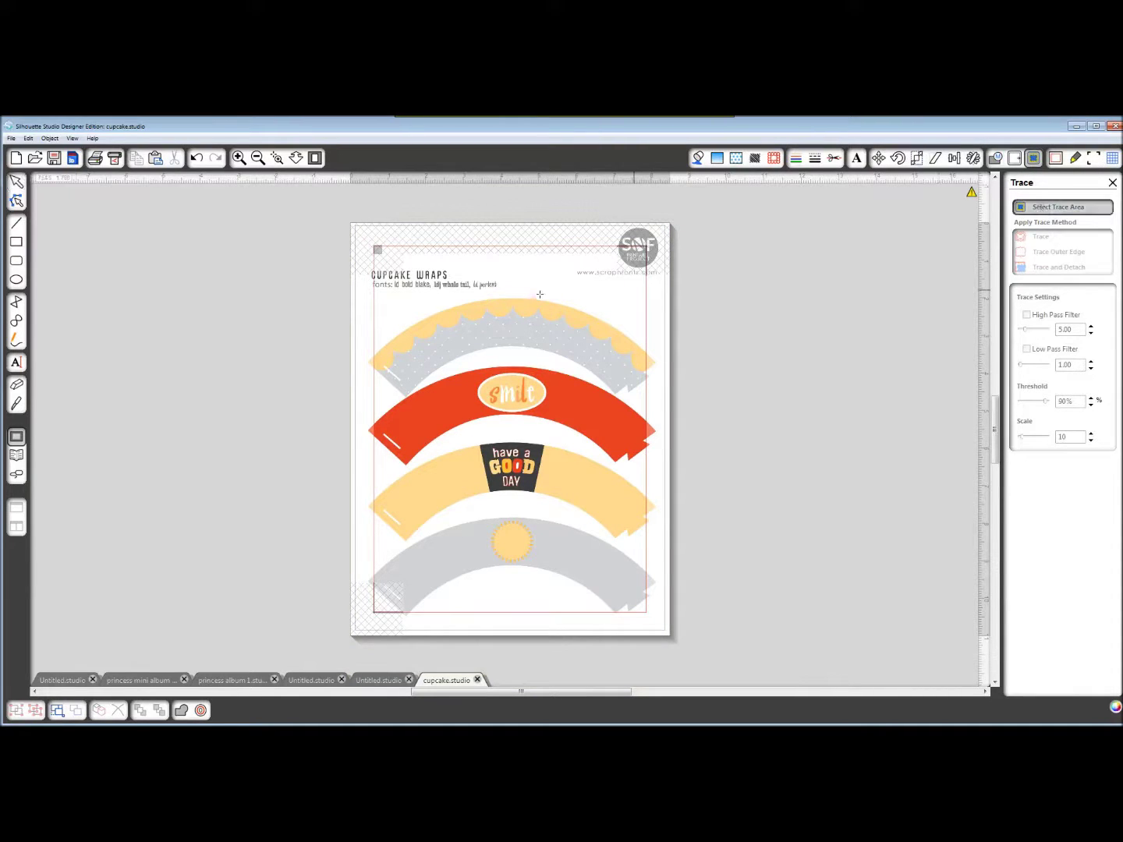
pyautogui.moveTo(362, 288)
pyautogui.mouseDown()
pyautogui.moveTo(556, 484)
pyautogui.moveTo(647, 612)
pyautogui.moveTo(677, 633)
pyautogui.mouseUp()
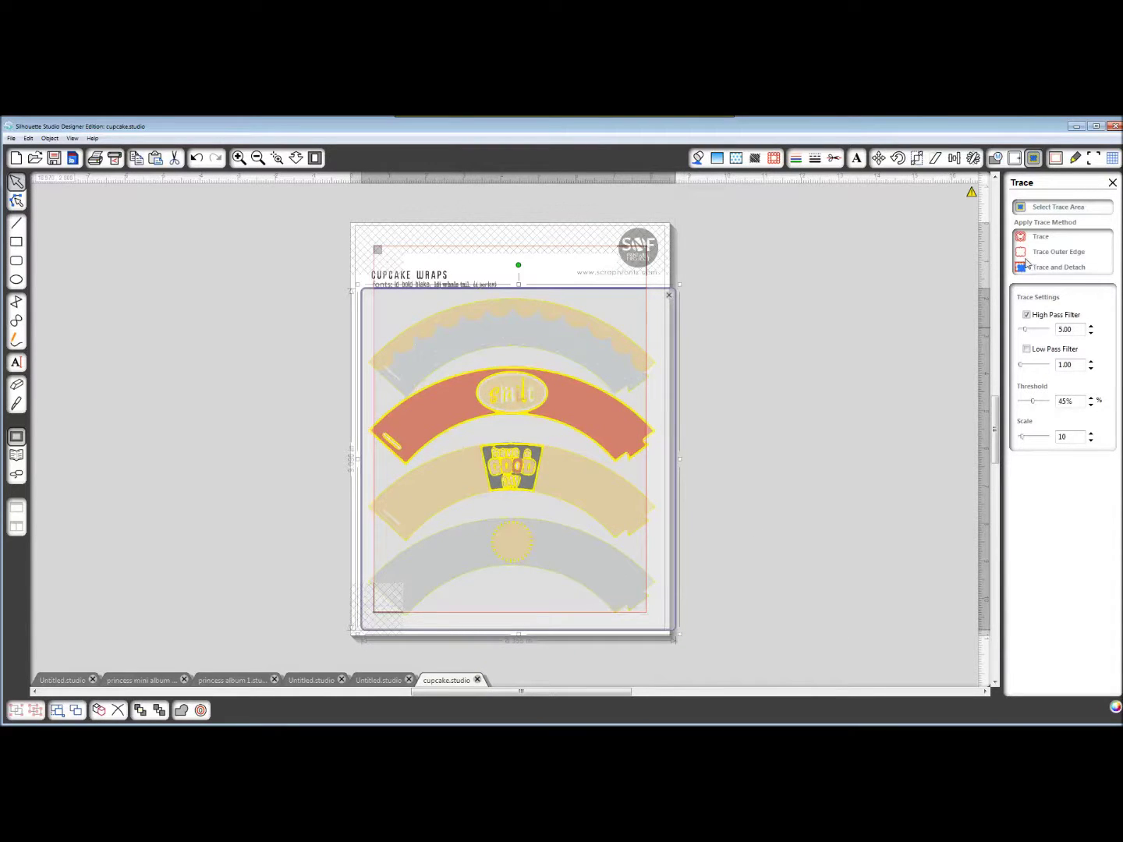
pyautogui.click(1027, 315)
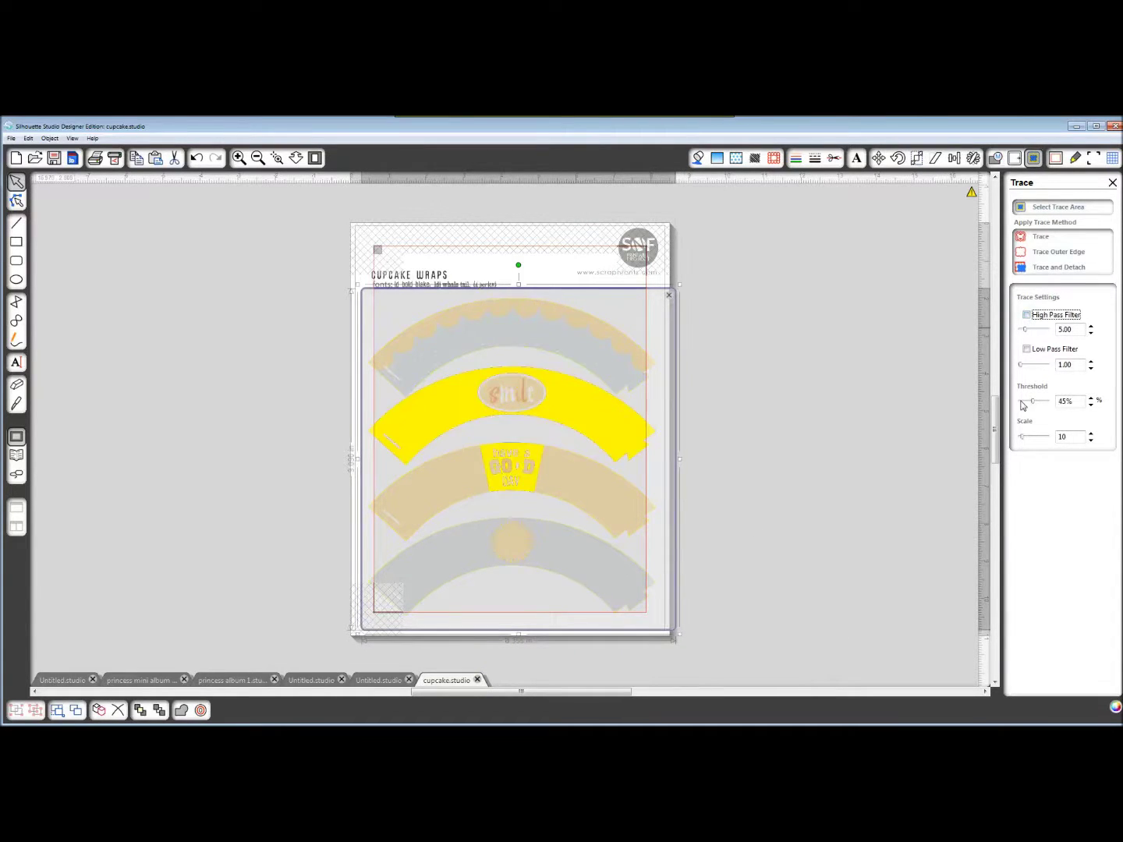
pyautogui.moveTo(1035, 403); pyautogui.dragTo(1048, 407)
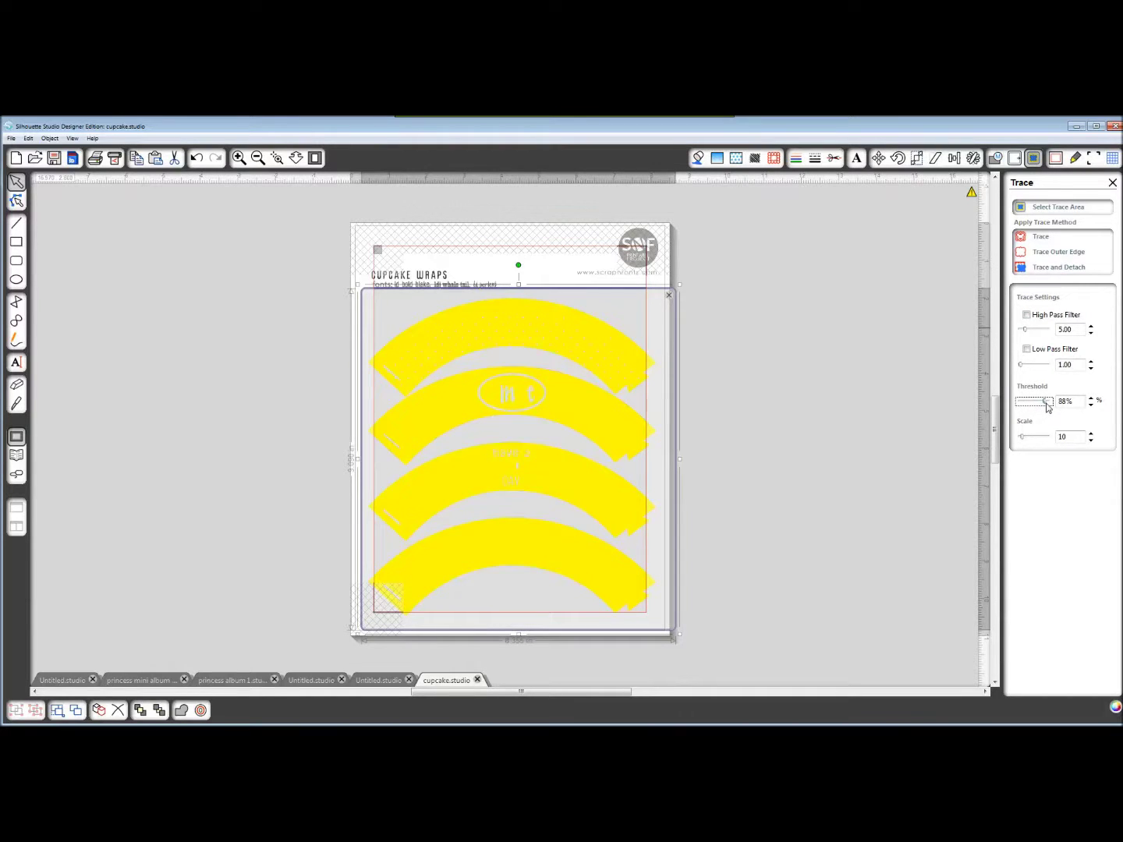
pyautogui.click(1041, 269)
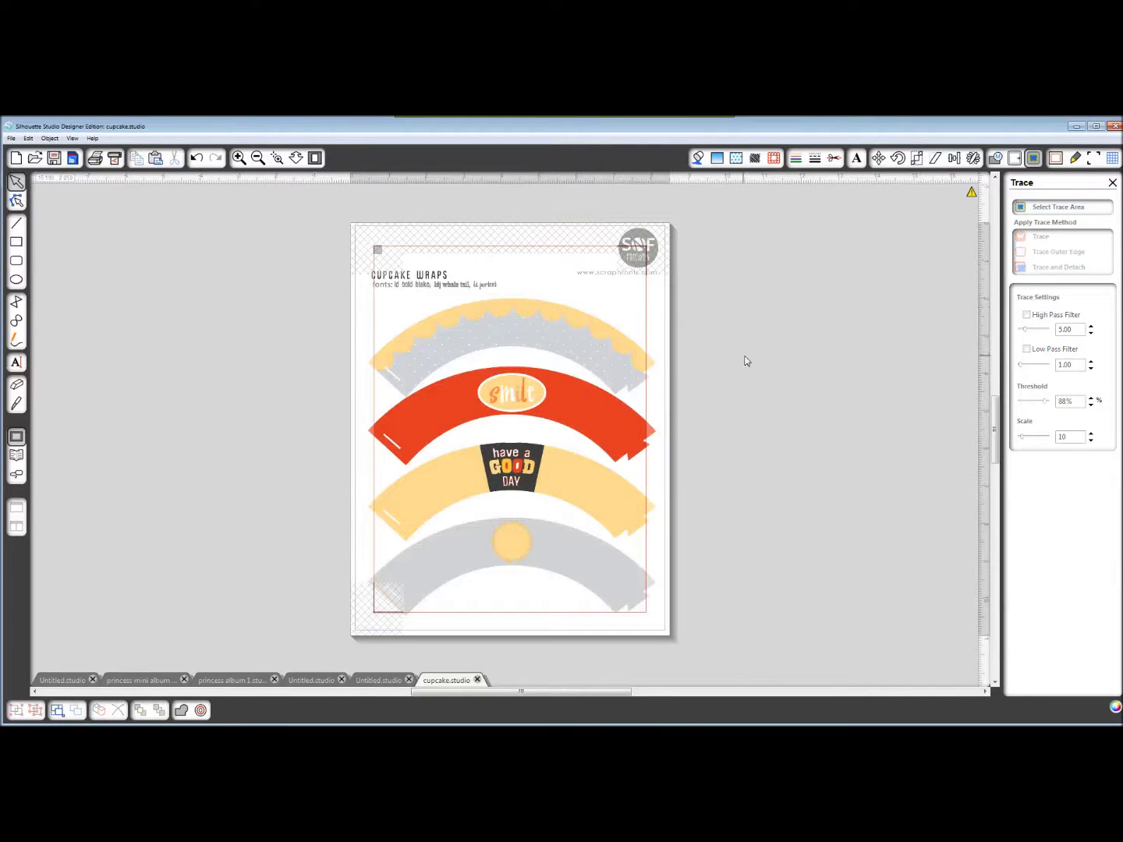
# Move the scalloped, red smile, GOOD DAY, and grey sun wraps off the page to the right
pyautogui.moveTo(616, 355); pyautogui.dragTo(835, 336)
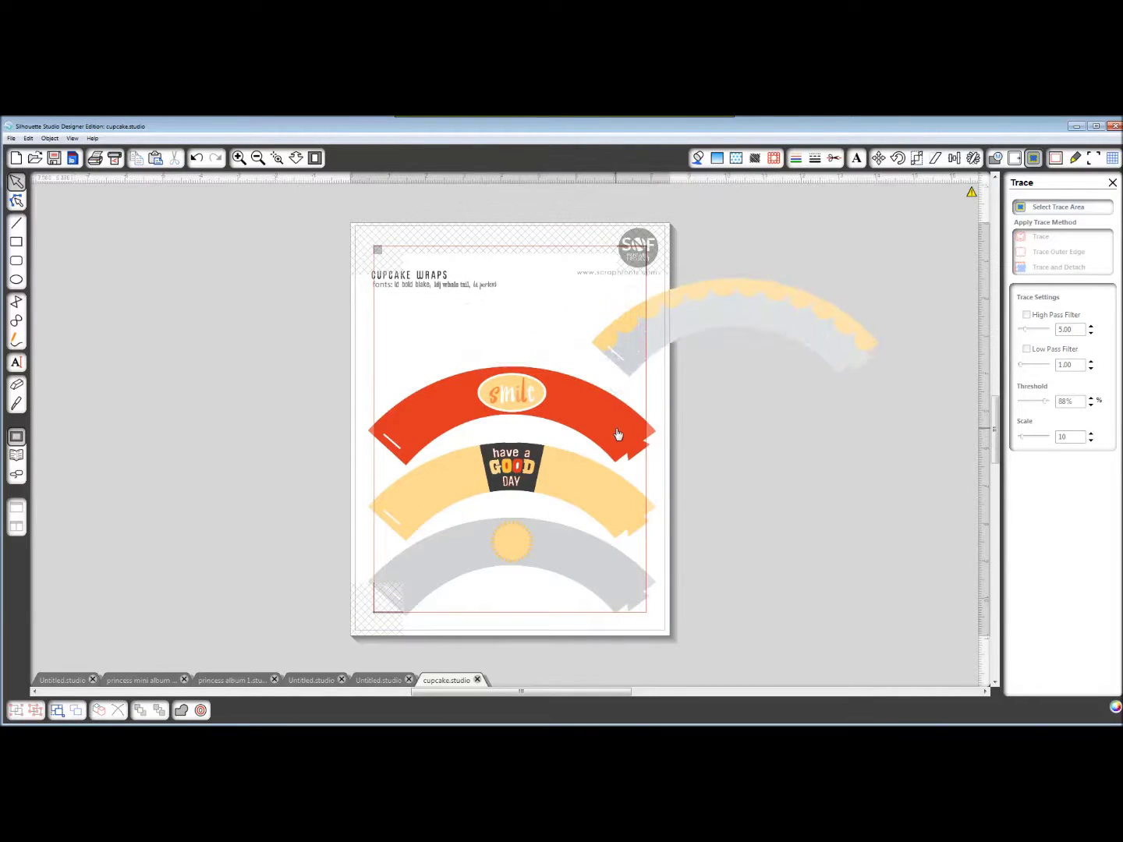
pyautogui.moveTo(617, 434); pyautogui.dragTo(846, 432)
pyautogui.moveTo(632, 496); pyautogui.dragTo(893, 503)
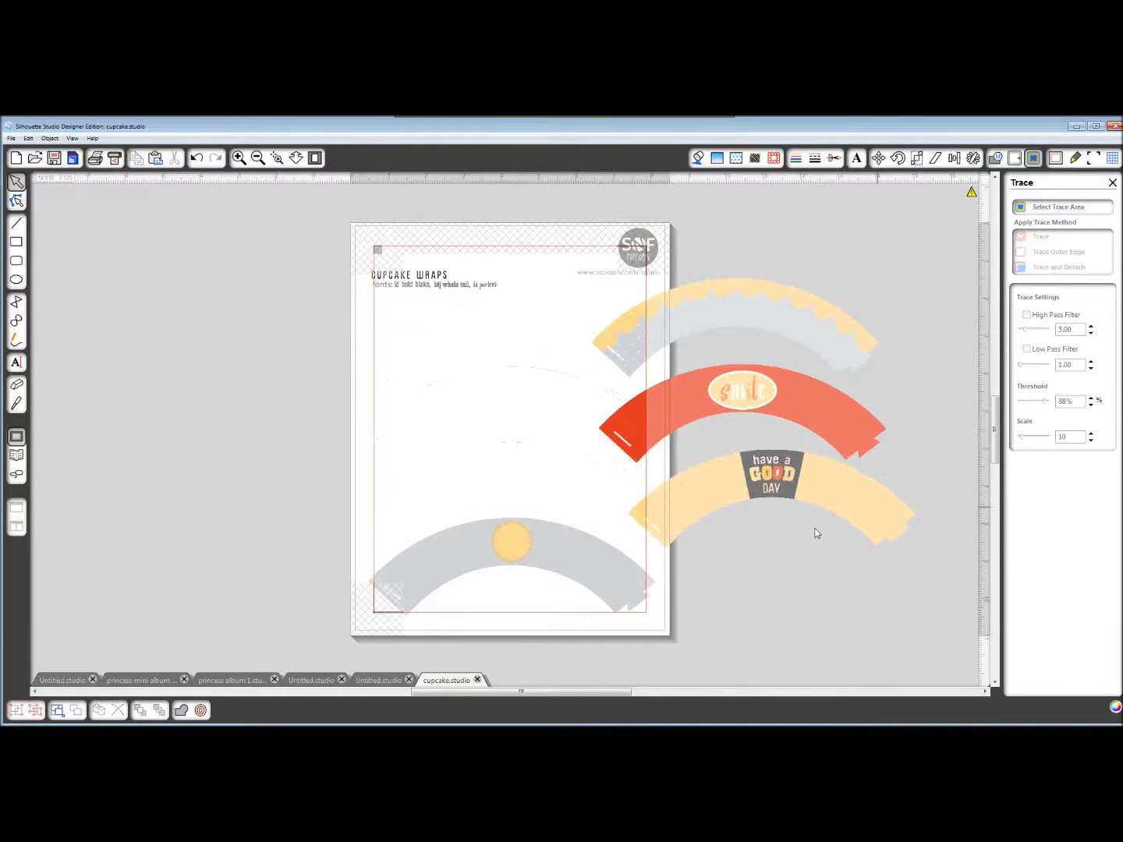
pyautogui.moveTo(618, 574); pyautogui.dragTo(909, 593)
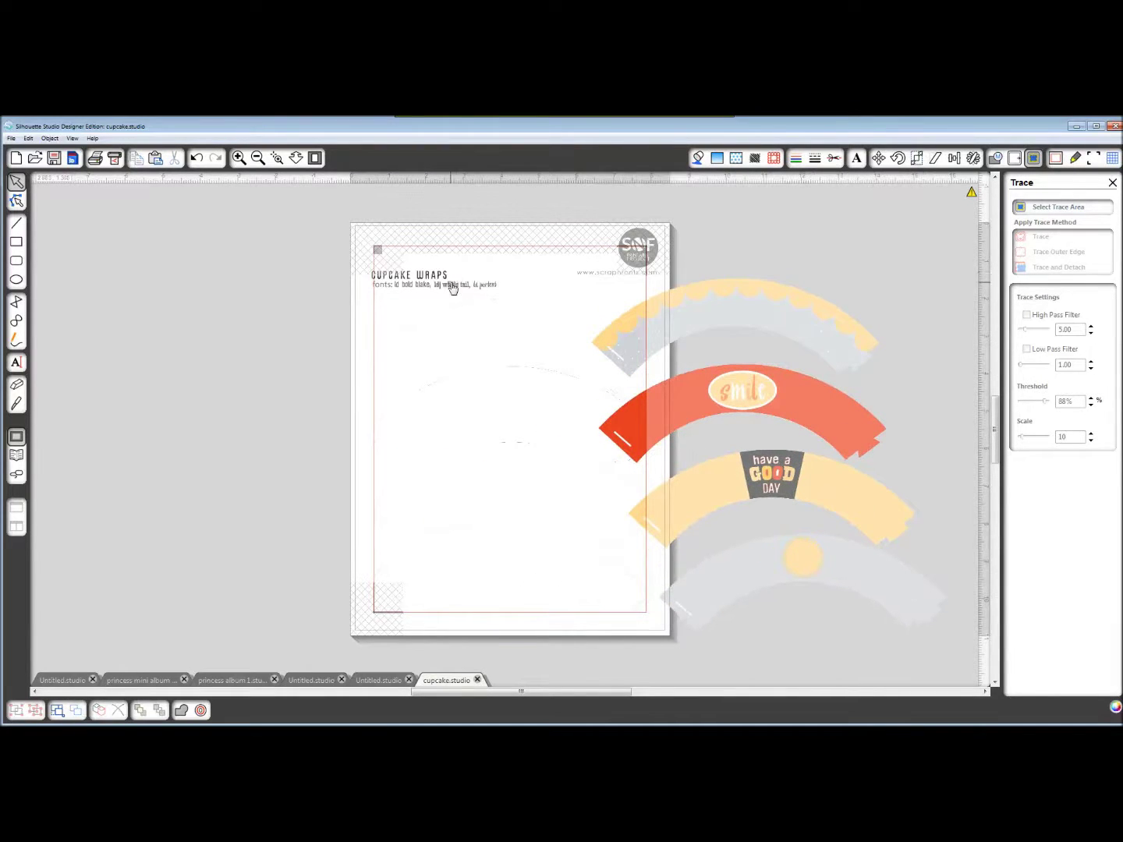
# Delete the page background image and the small leftover fragment, then select all four wraps
pyautogui.click(470, 299)
pyautogui.press('Delete')
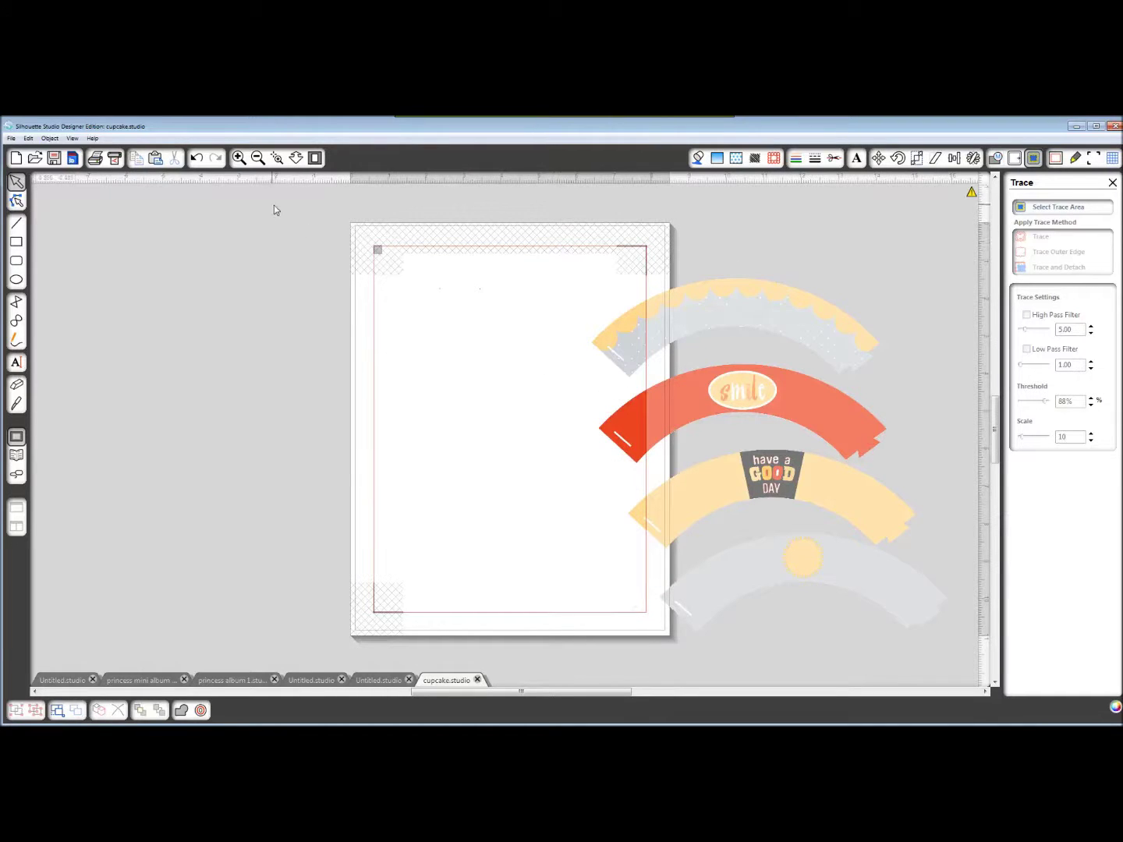
pyautogui.moveTo(276, 207); pyautogui.dragTo(507, 371)
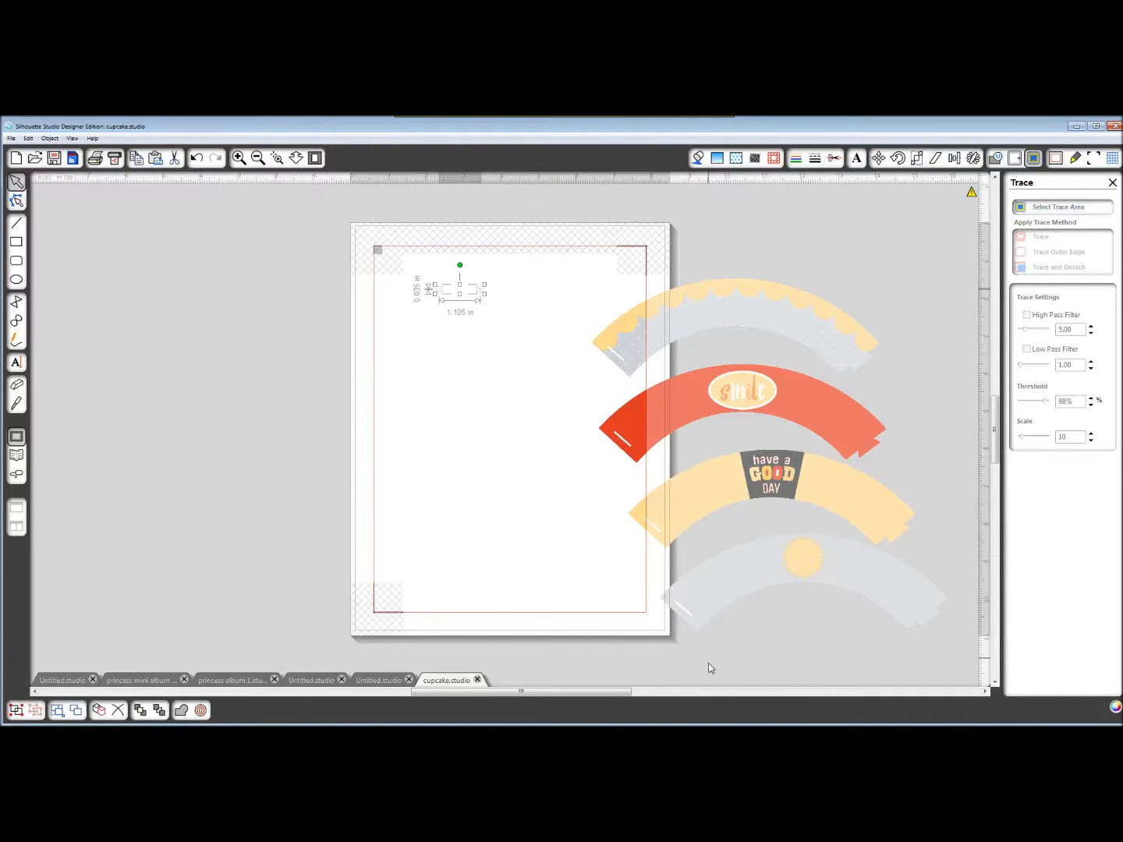
pyautogui.press('Delete')
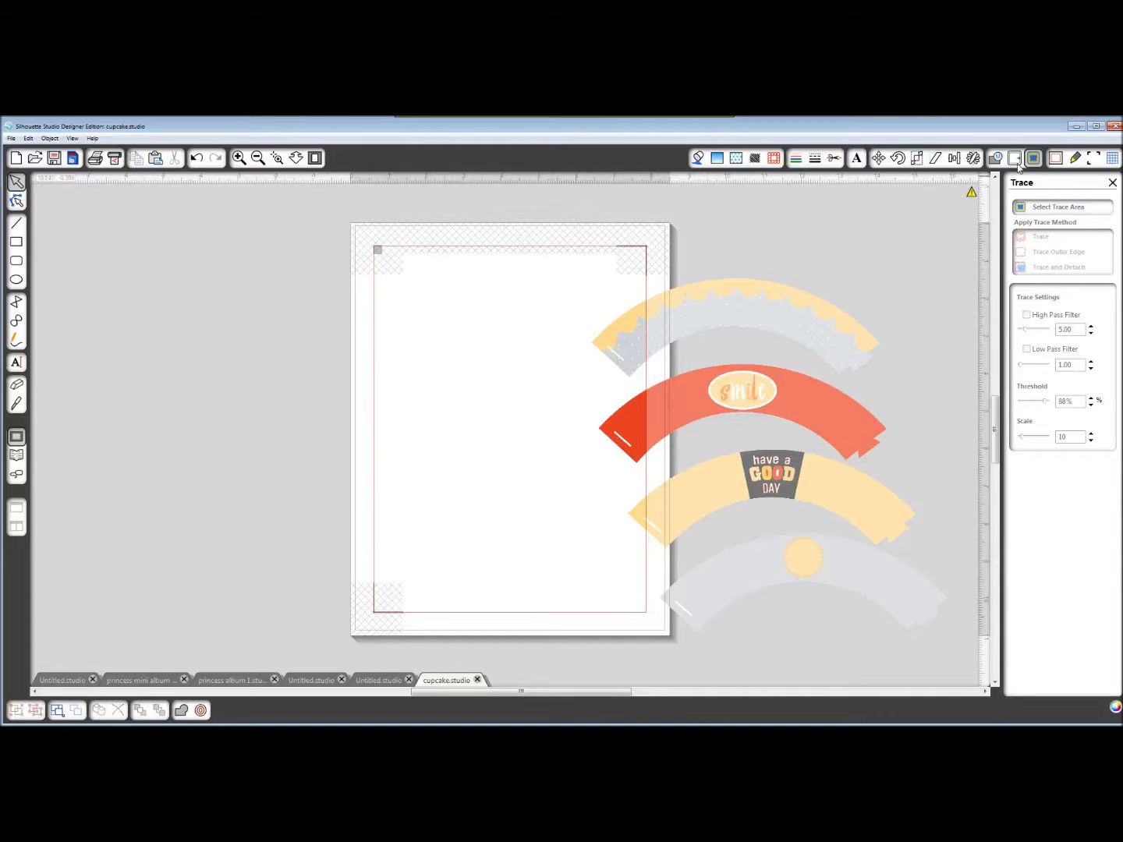
pyautogui.moveTo(548, 260); pyautogui.dragTo(968, 644)
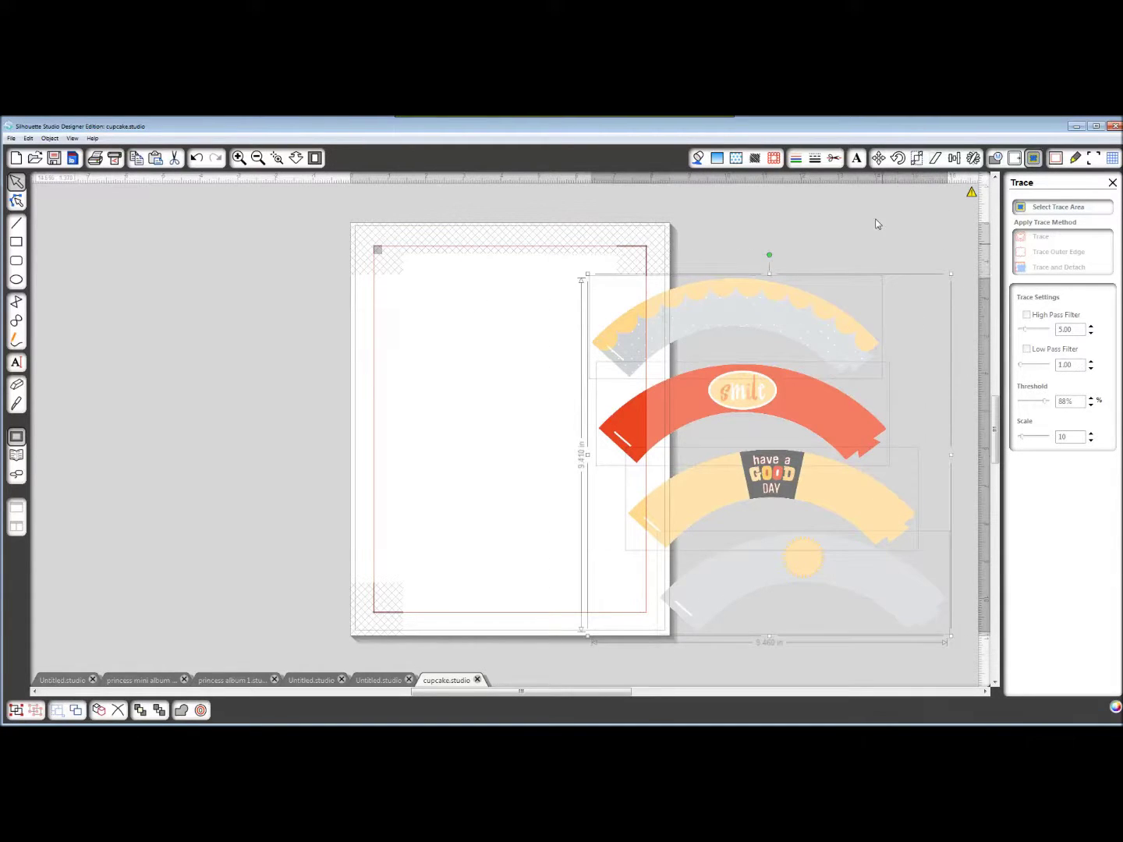
# Apply the Cut Edge cut style to all four selected cupcake wraps
pyautogui.click(834, 159)
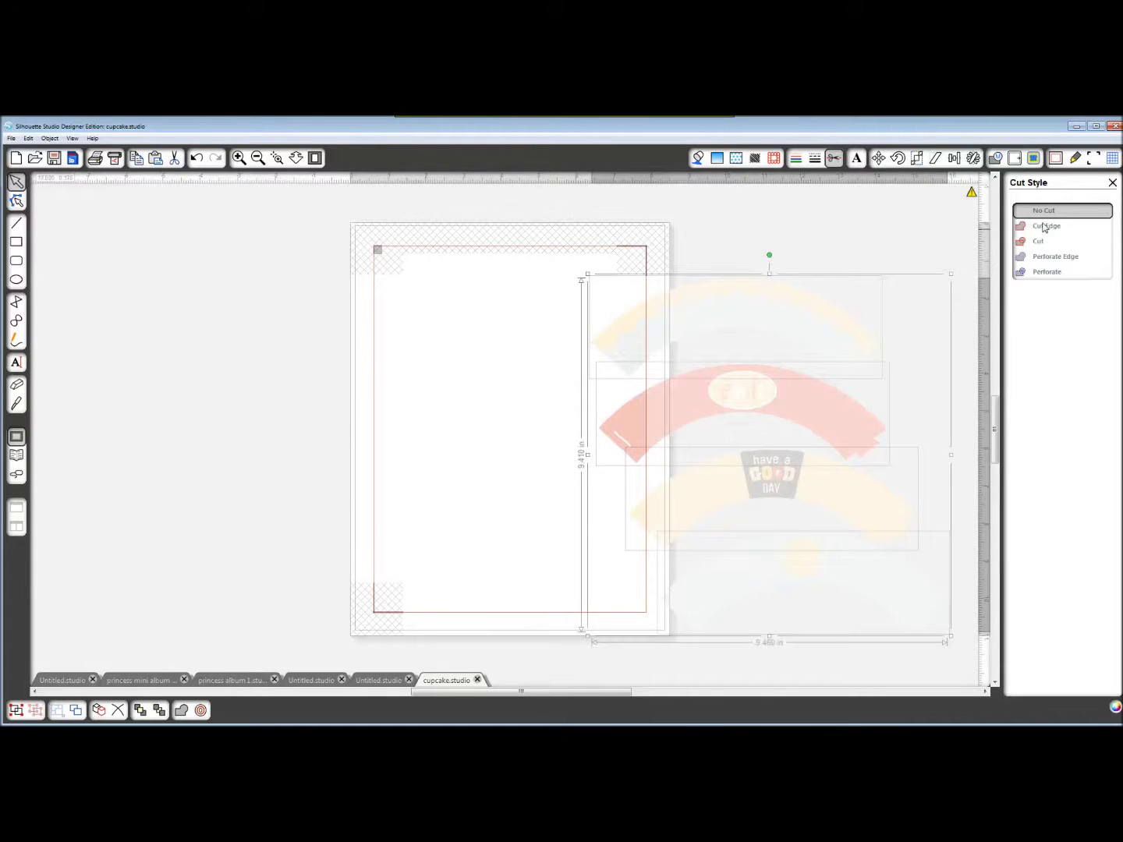
pyautogui.click(1042, 228)
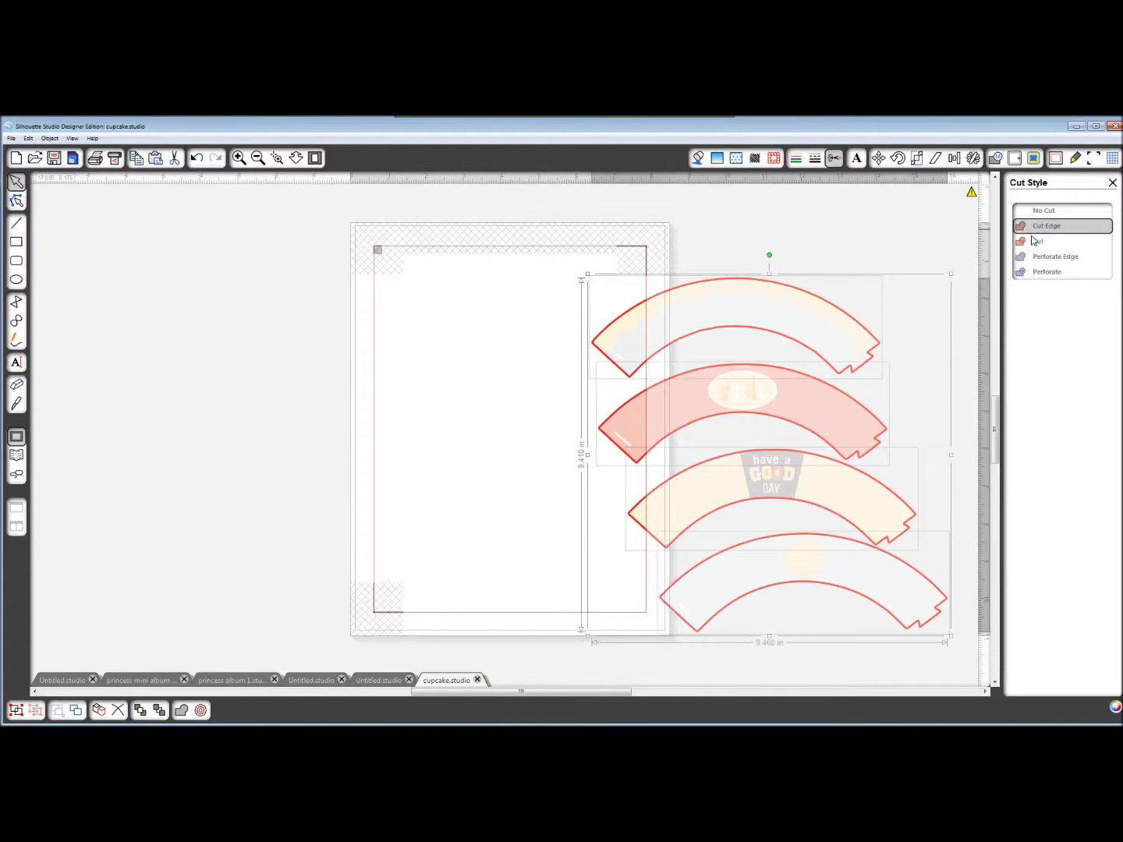
pyautogui.click(1092, 159)
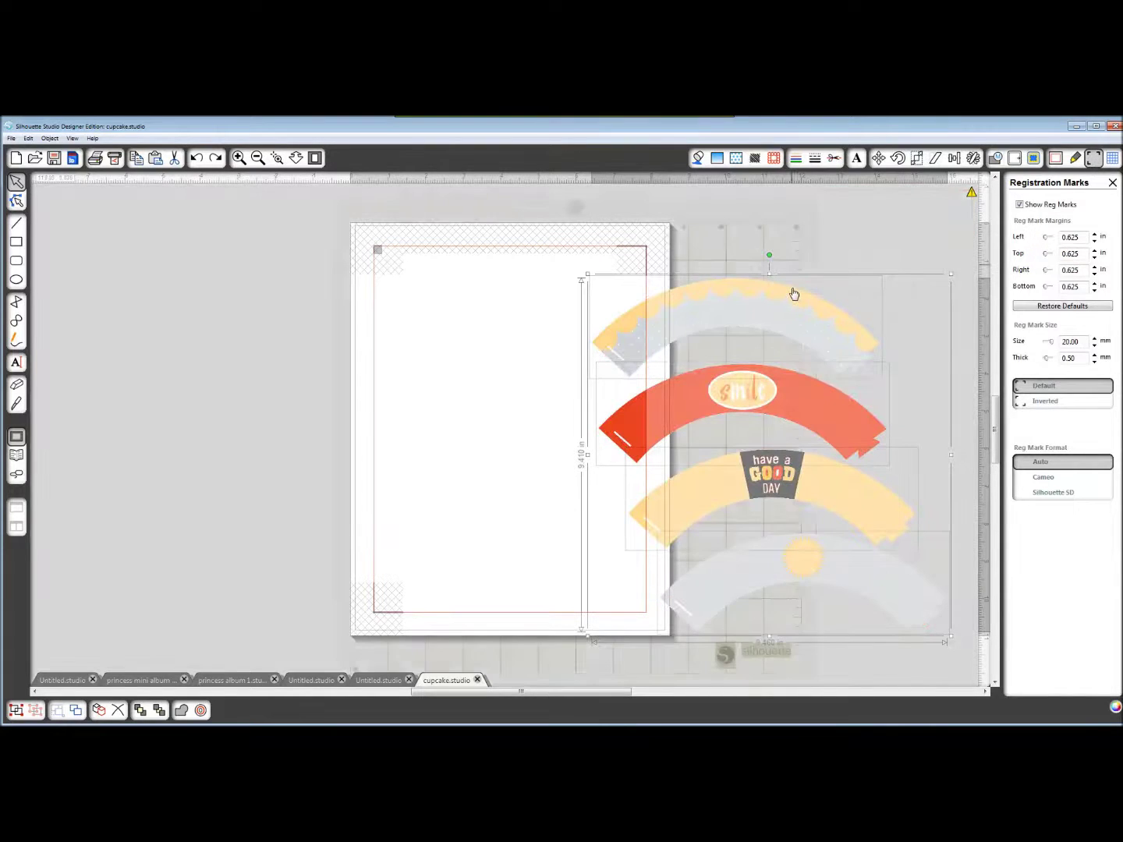
# Make the page landscape and place the scalloped wrap top left with the red smile wrap beneath
pyautogui.click(1055, 158)
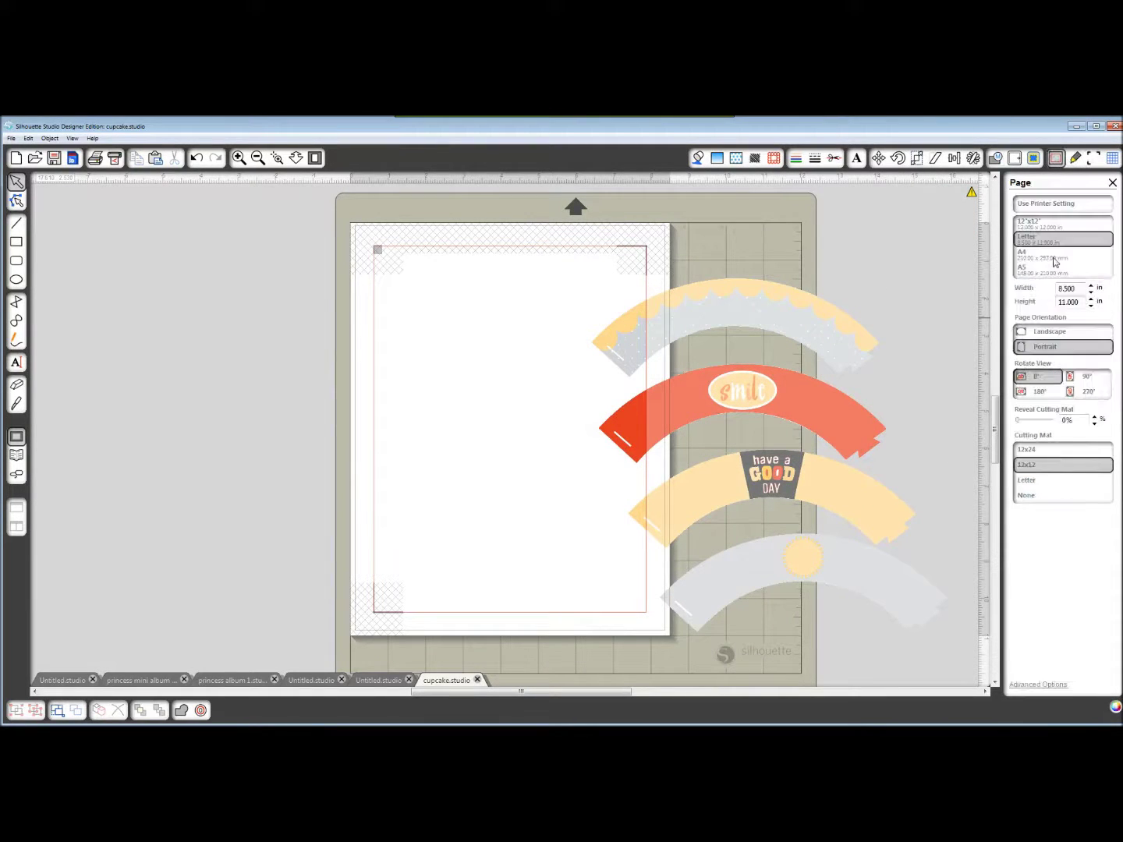
pyautogui.click(1044, 333)
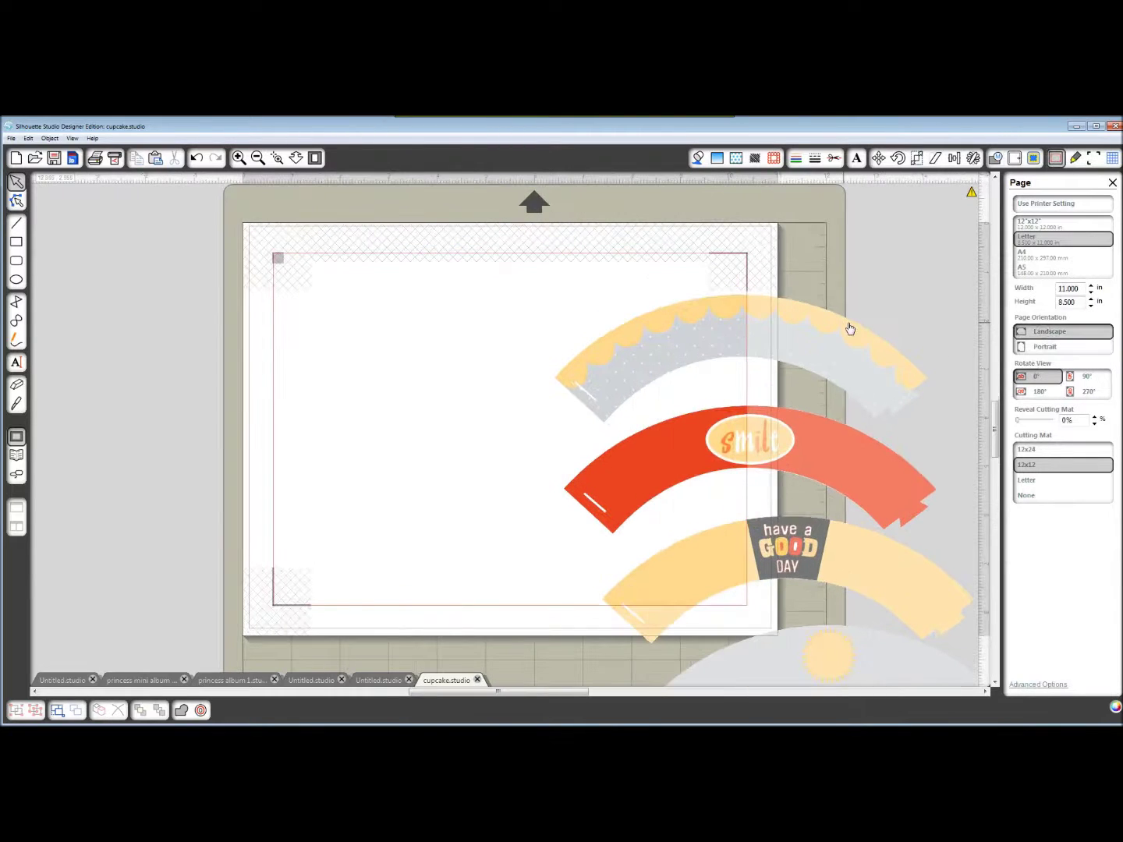
pyautogui.moveTo(839, 364); pyautogui.dragTo(563, 339)
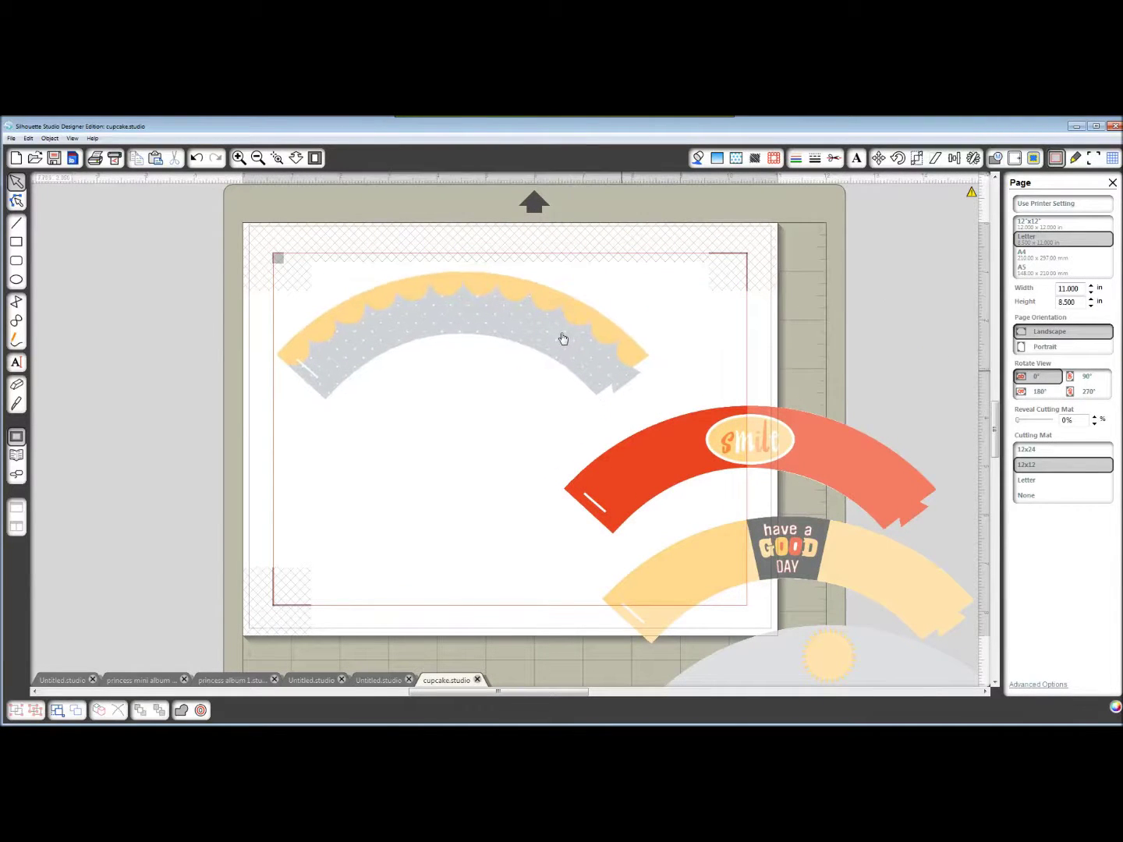
pyautogui.moveTo(709, 455); pyautogui.dragTo(425, 424)
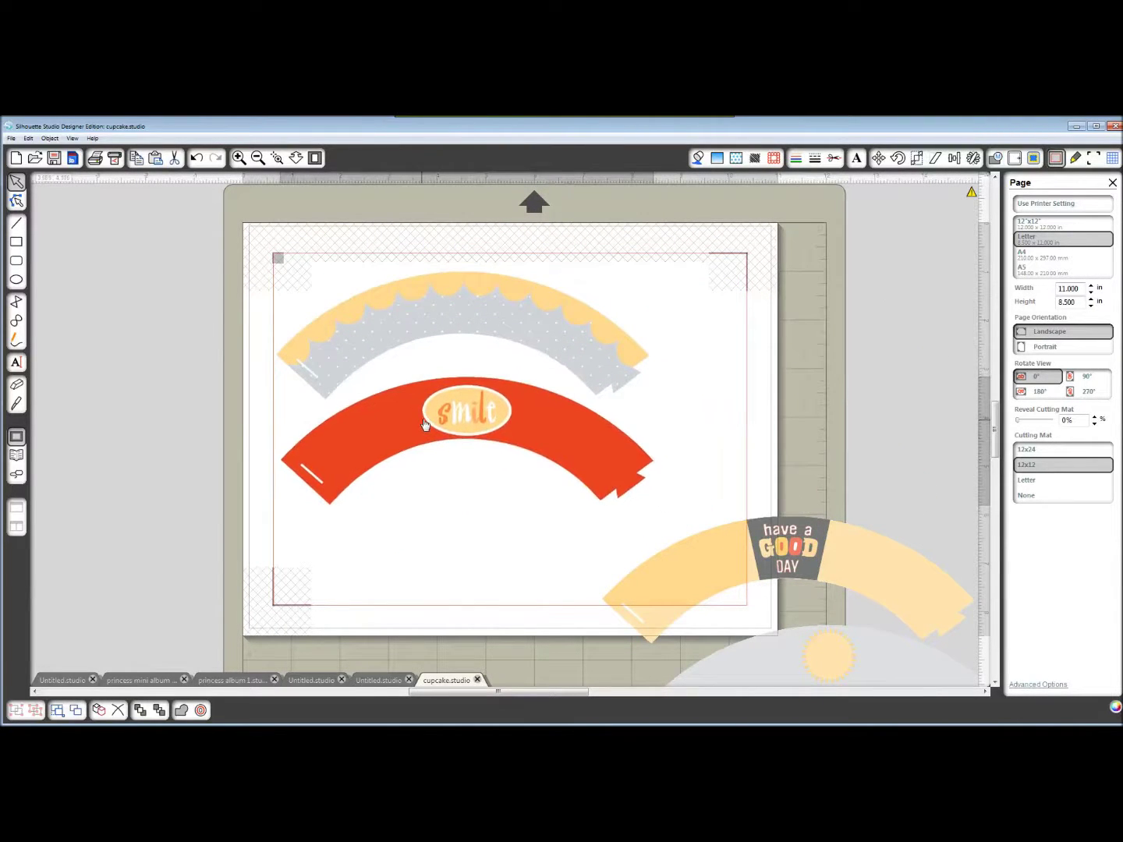
# Add the yellow 'have a GOOD DAY' wrap below, then rotate the grey sun wrap upright beside them
pyautogui.moveTo(725, 538); pyautogui.dragTo(430, 502)
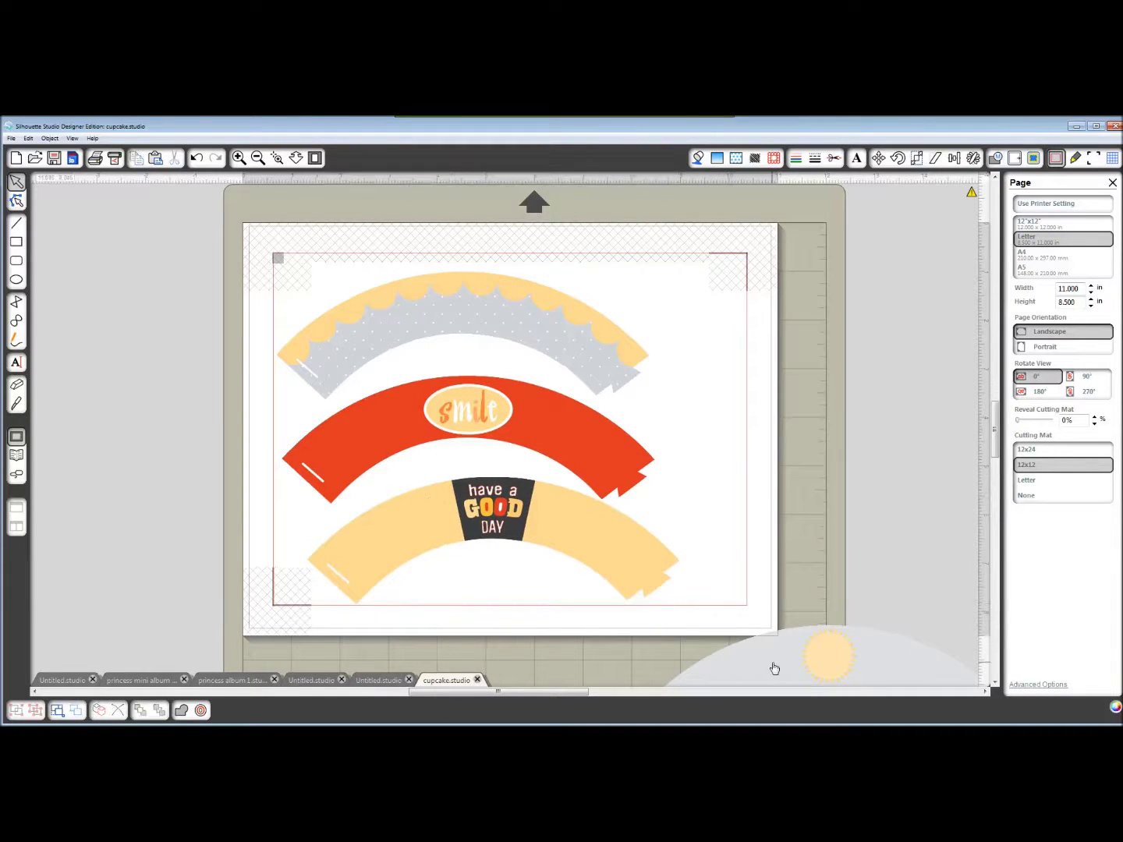
pyautogui.moveTo(774, 667); pyautogui.dragTo(727, 404)
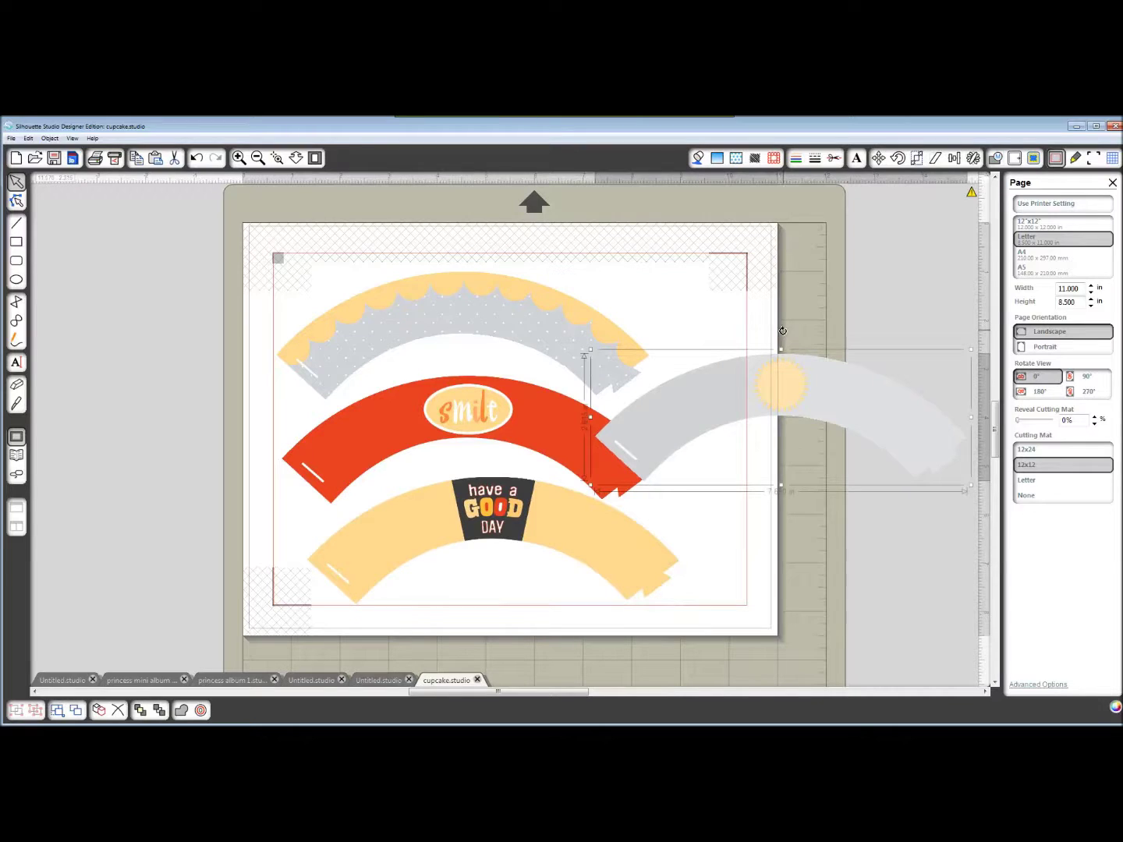
pyautogui.moveTo(784, 331); pyautogui.dragTo(885, 439)
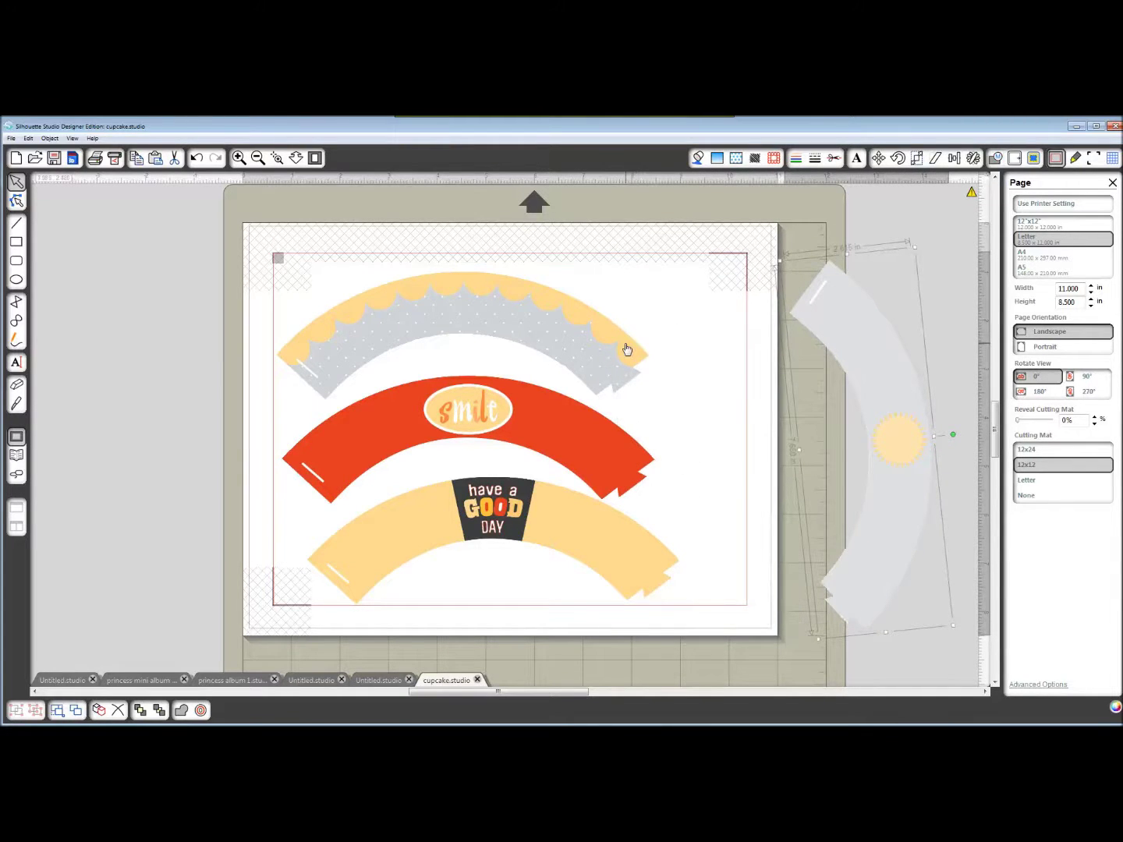